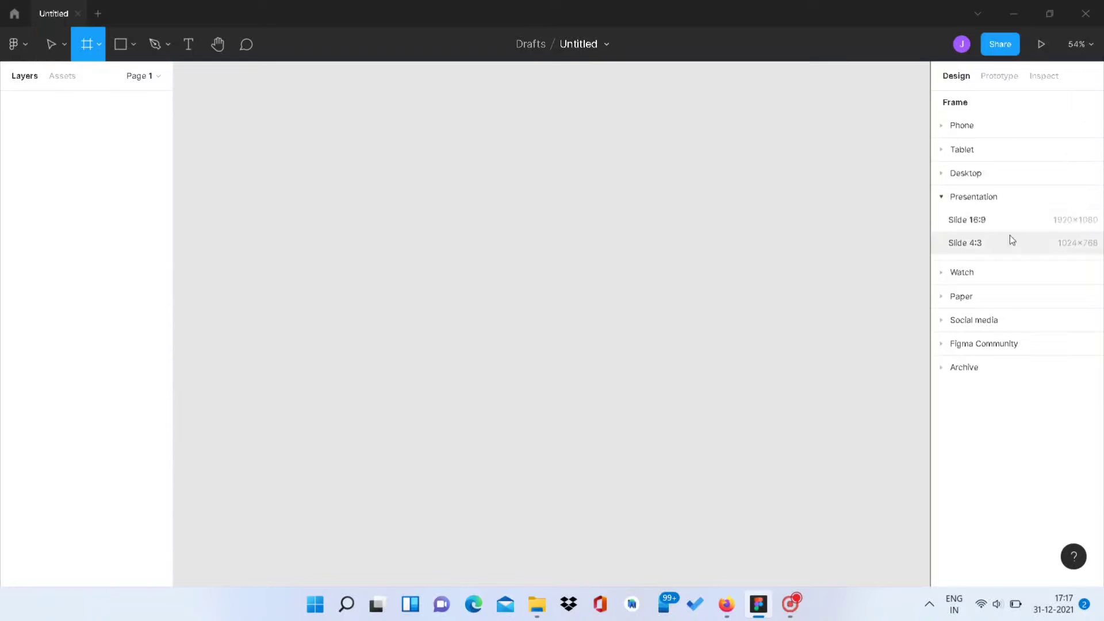
Create a 4:3 slide frame and cover it with the imported wallpaper image.
click(1008, 240)
key(Escape)
click(7, 44)
click(226, 173)
double_click(226, 172)
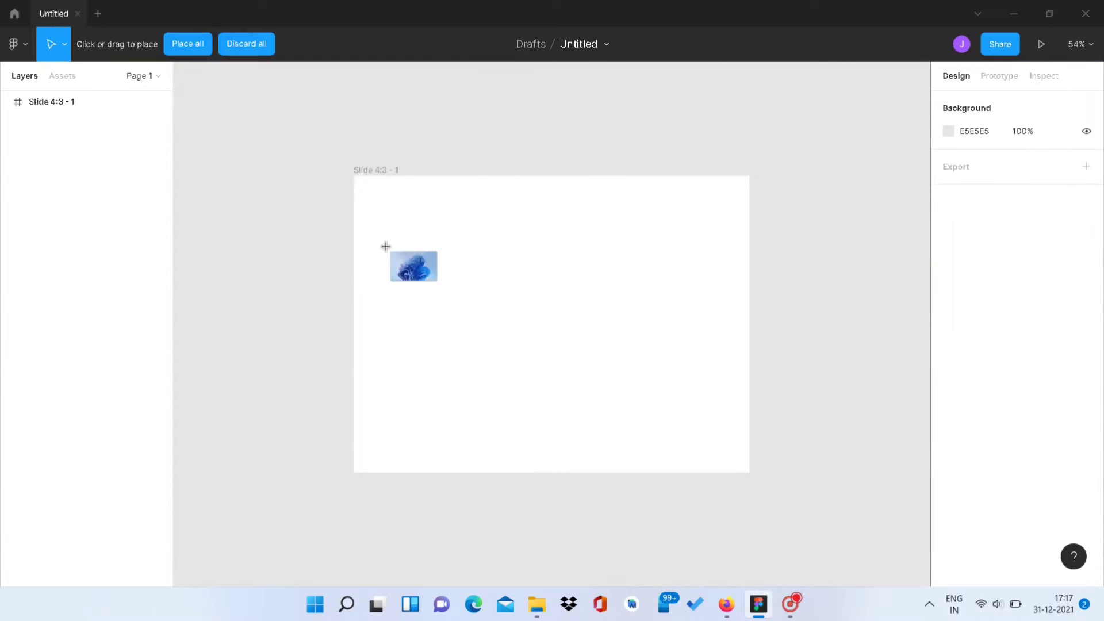
click(385, 246)
drag(325, 182, 462, 256)
drag(672, 398, 646, 393)
Draw a 186×598 rectangle panel on the wallpaper with corner radius 20.
key(plus)
key(r)
click(396, 229)
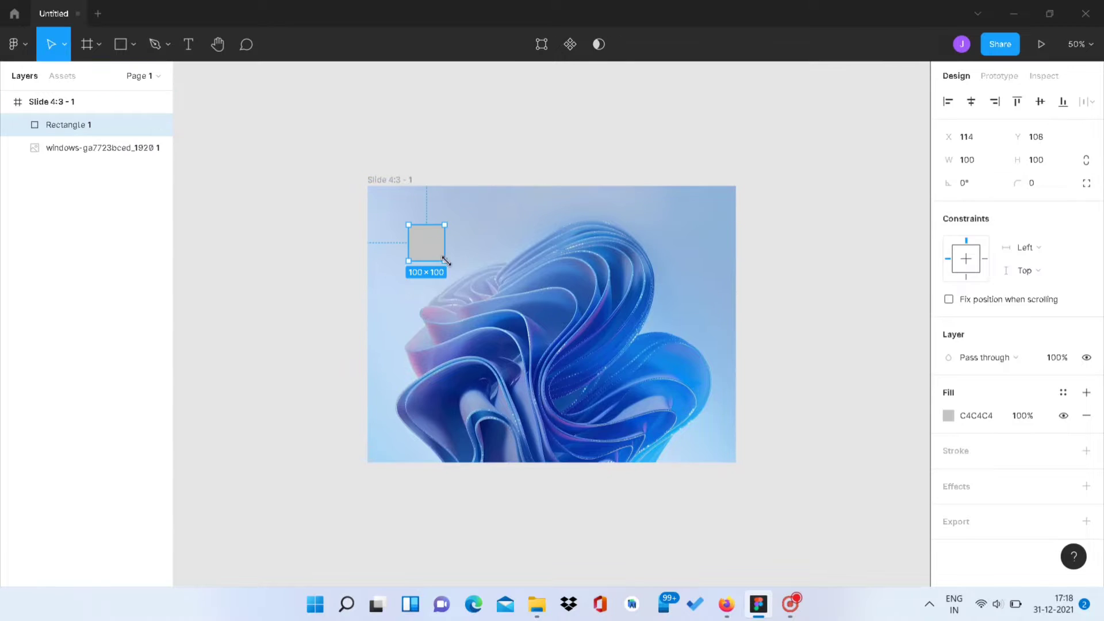
drag(446, 261, 477, 442)
click(1041, 189)
text(20)
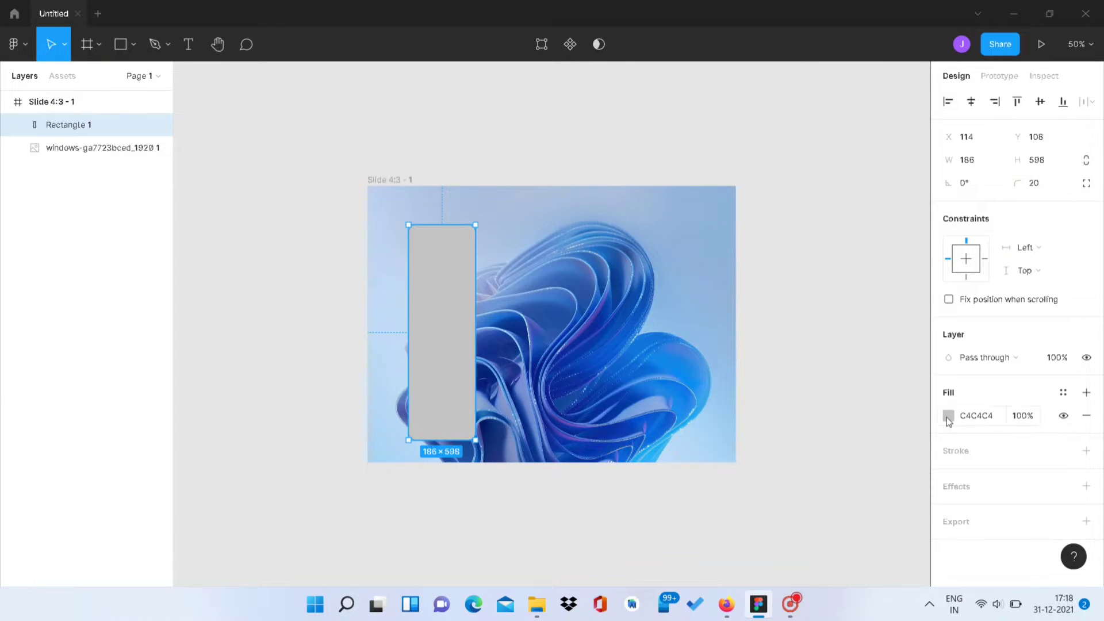
Fill the panel white FFFFFF at 60% opacity.
click(948, 417)
click(757, 230)
text(60)
key(Return)
click(917, 211)
Duplicate the frosted panel and move the copy to the right.
key(ctrl+d)
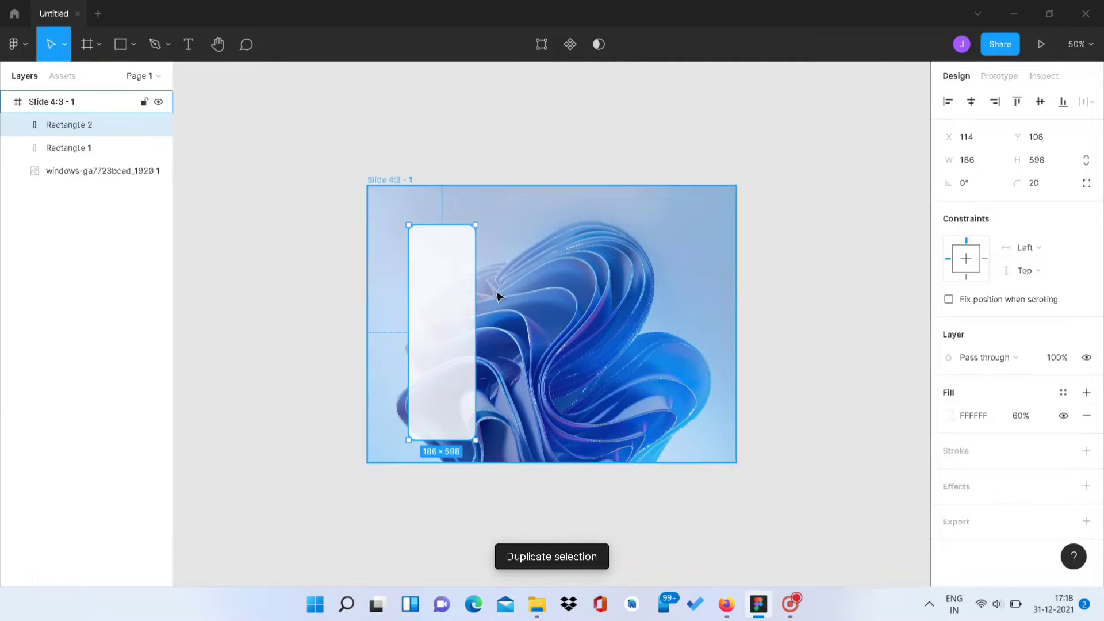
drag(471, 311, 571, 311)
click(449, 251)
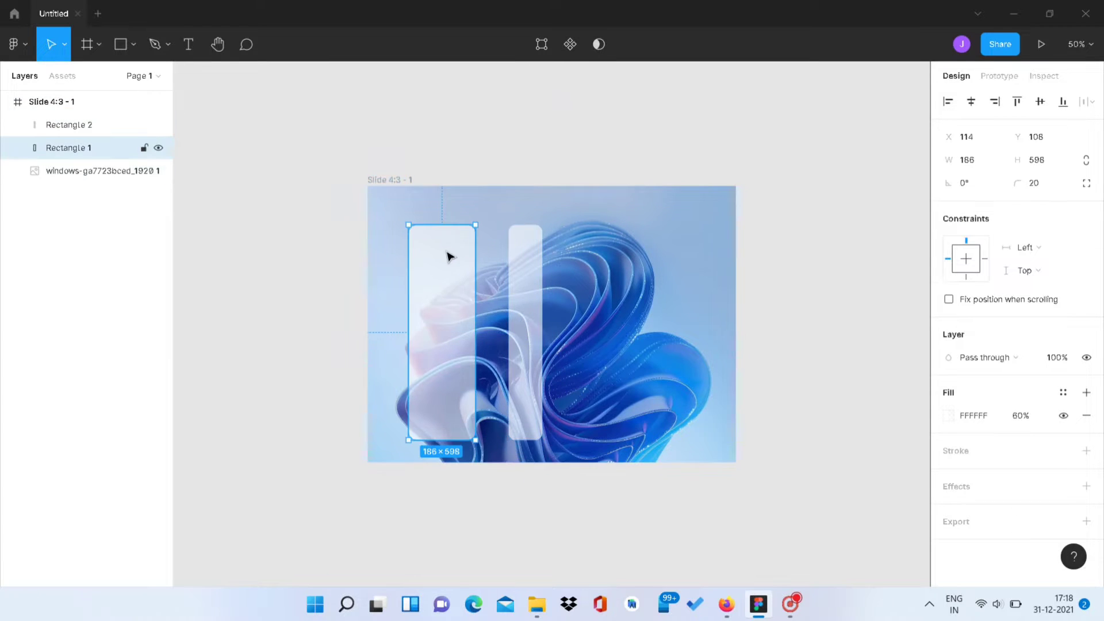
key(shift+0)
Add a 10×10 circle at the panel's top-left and duplicate it into a row of three.
key(o)
click(248, 119)
click(968, 160)
key(Return)
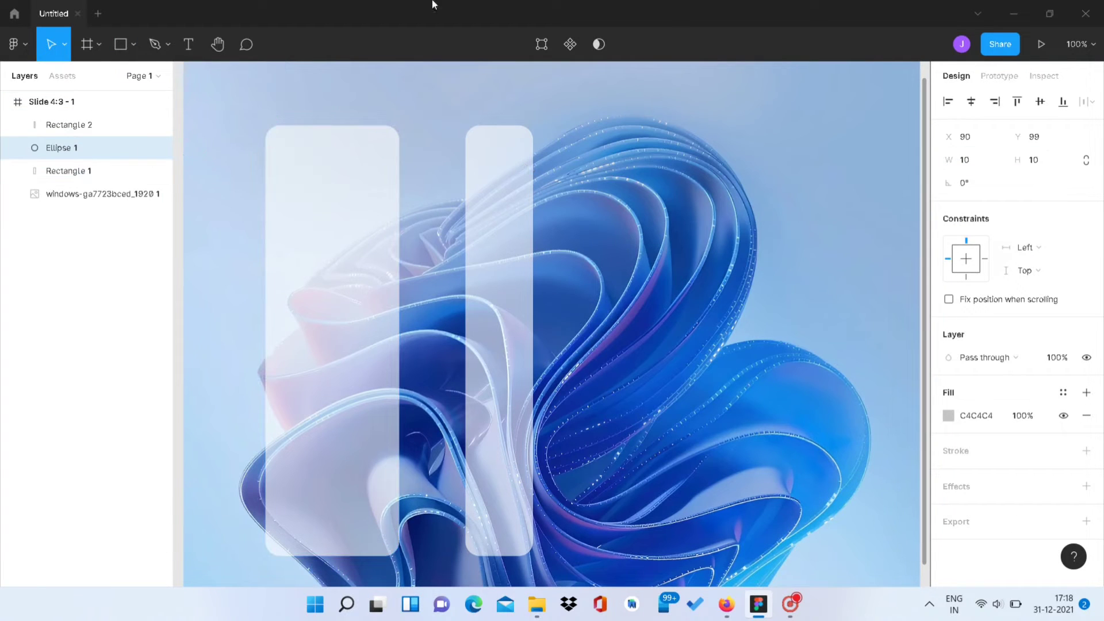
key(ctrl+d)
key(ctrl+d)
drag(290, 140, 316, 143)
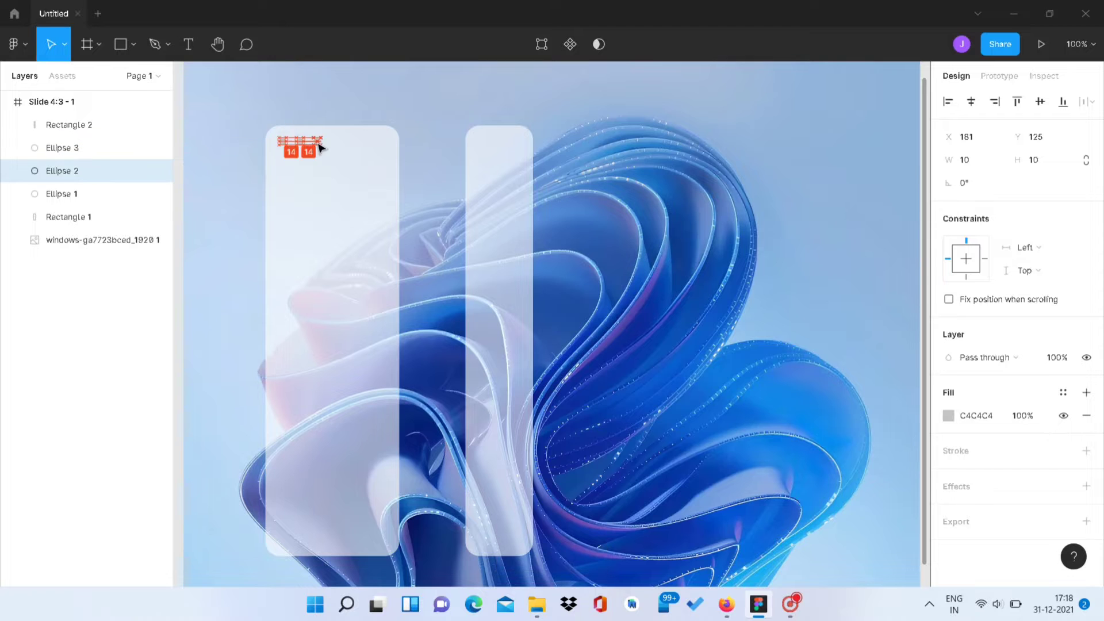
key(ctrl+plus)
scroll(437, 434, left, 5)
mouse_move(307, 336)
mouse_down()
mouse_move(377, 345)
mouse_move(343, 344)
mouse_move(369, 340)
mouse_up()
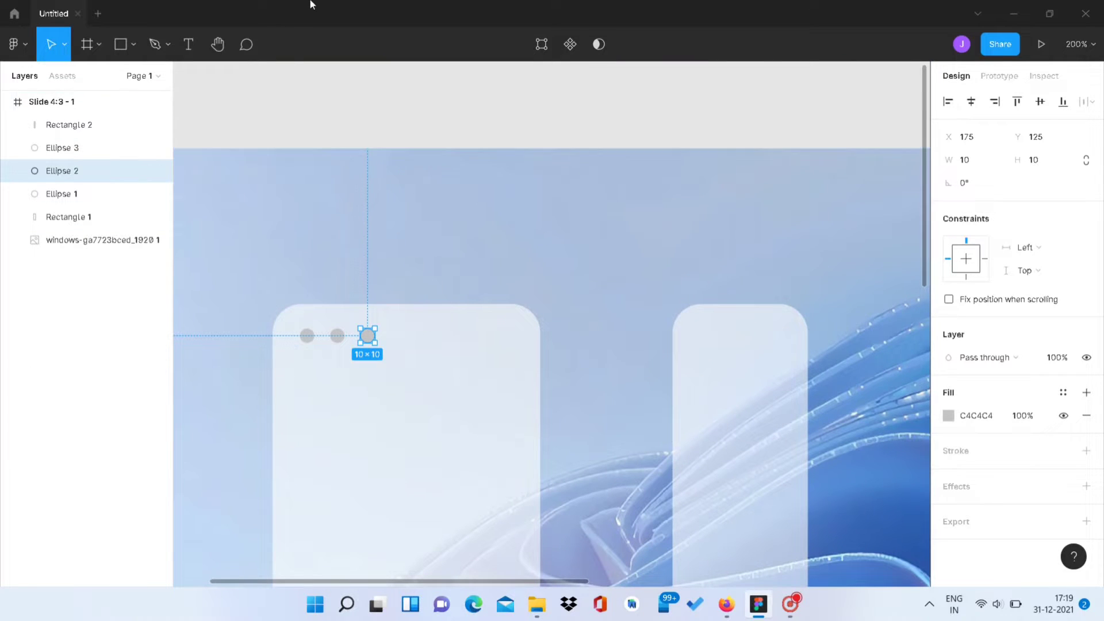
Colour the dots red, yellow ECE65D and green 6AE65D.
click(948, 415)
text(6AE65D)
key(Return)
click(338, 336)
text(ECE65D)
key(Return)
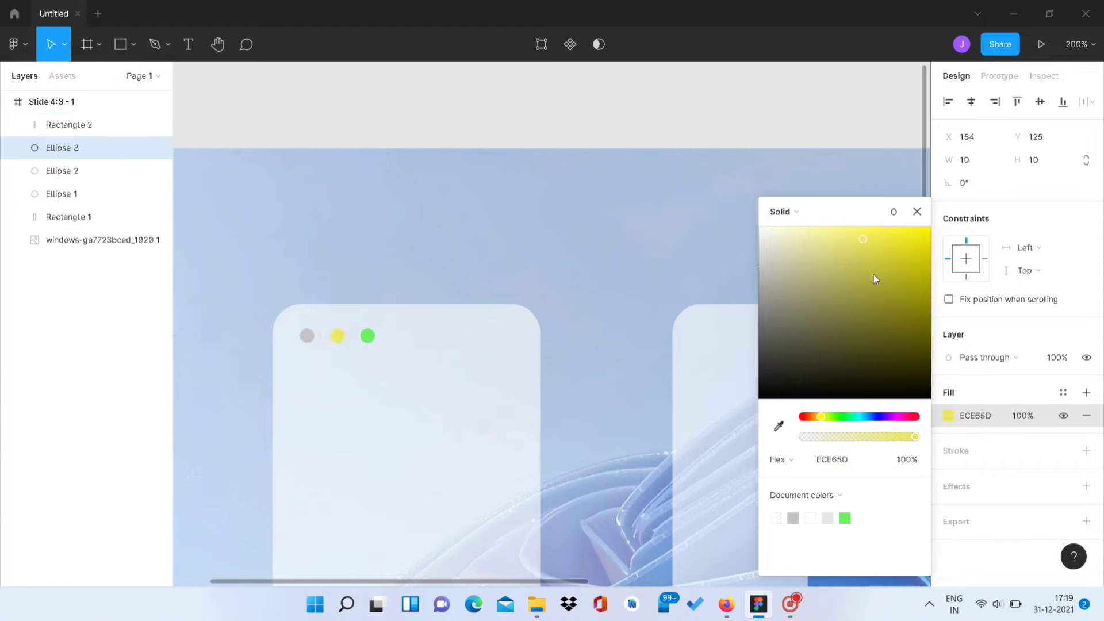
click(307, 335)
click(948, 415)
click(801, 417)
click(493, 300)
Duplicate the three dots toward the right panel, then undo the attempt.
click(368, 335)
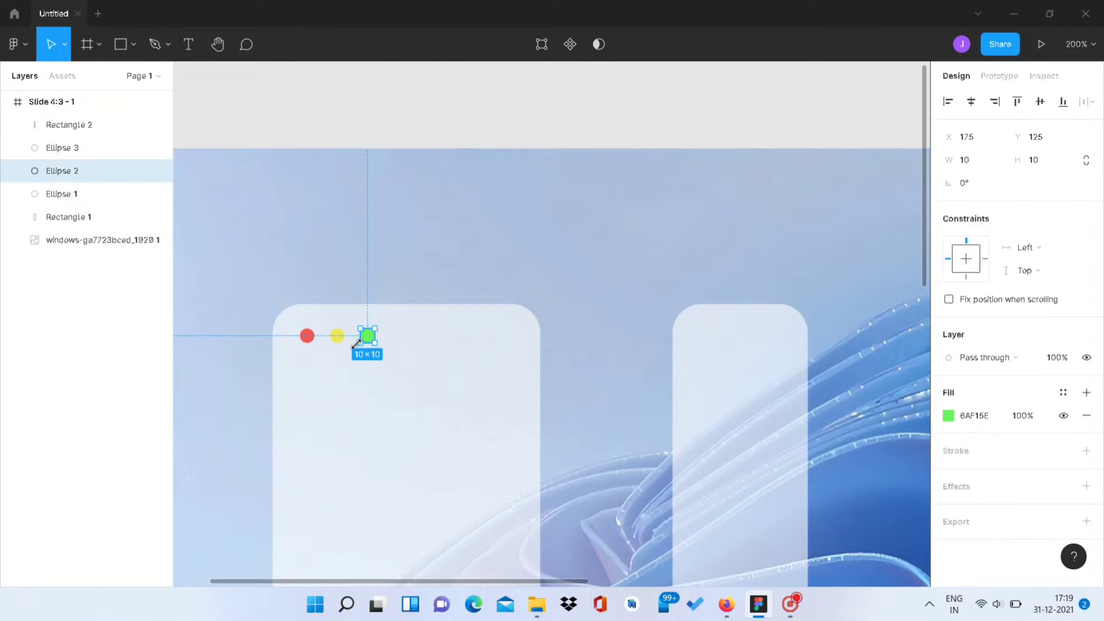
shift+click(308, 335)
key(ctrl+d)
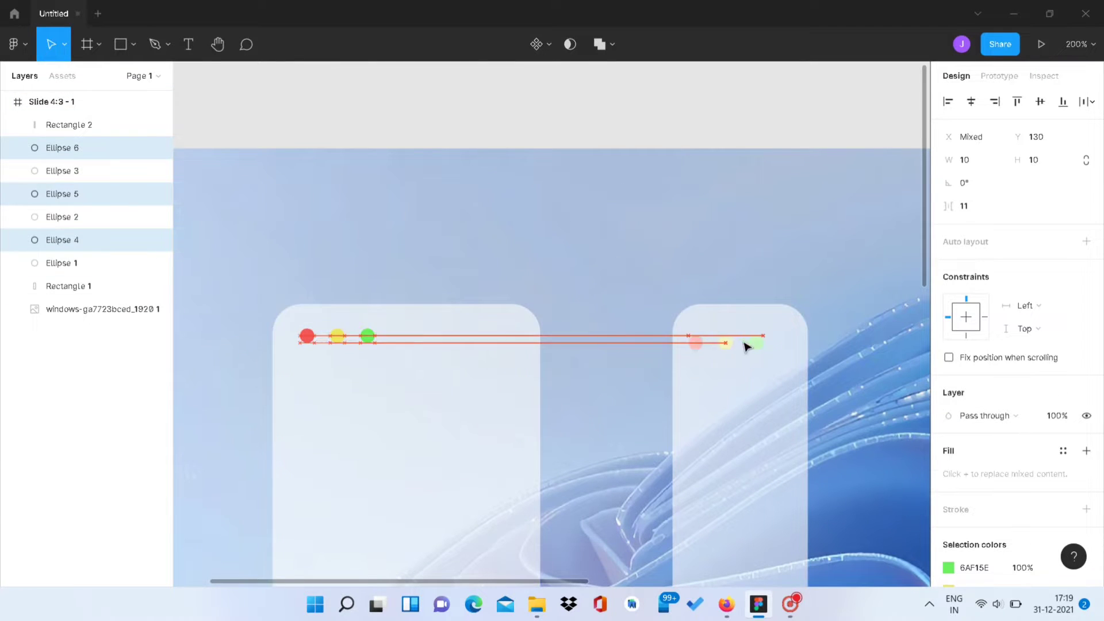
drag(757, 338, 755, 339)
click(742, 351)
click(446, 382)
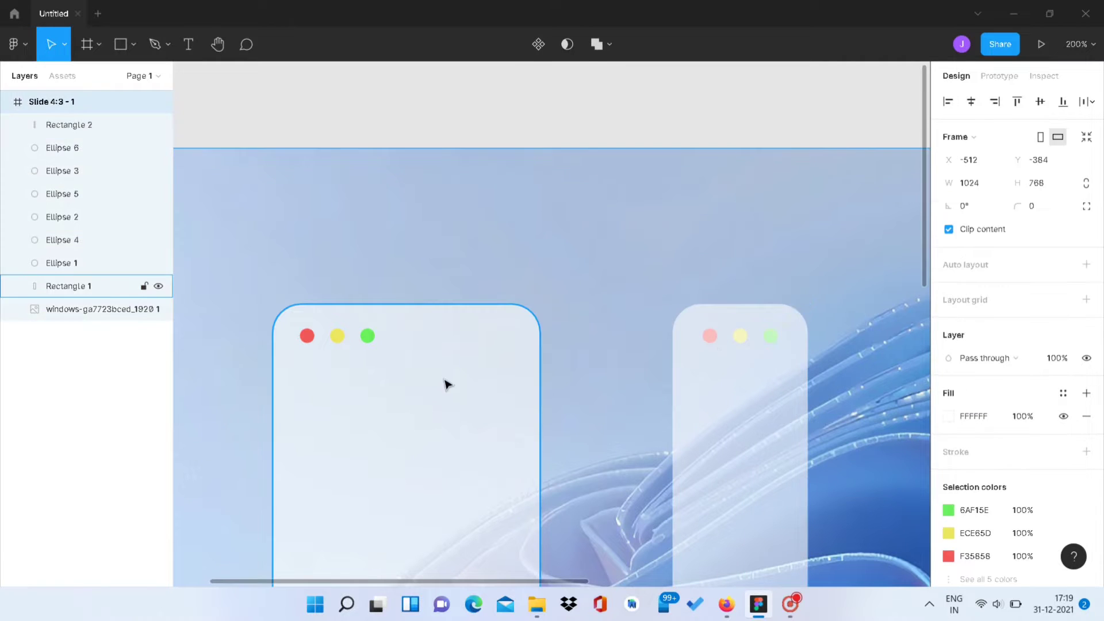
key(ctrl+z)
Drag a copy of the three dots onto the right panel.
click(418, 326)
key(Escape)
click(731, 345)
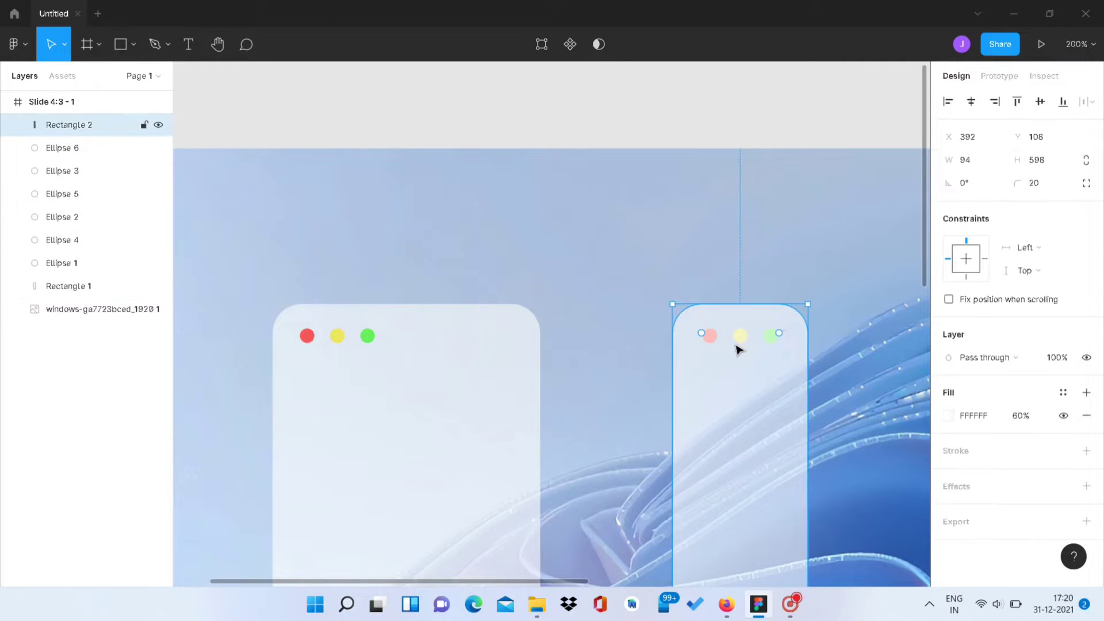
key(Escape)
click(364, 386)
click(367, 337)
shift+click(307, 335)
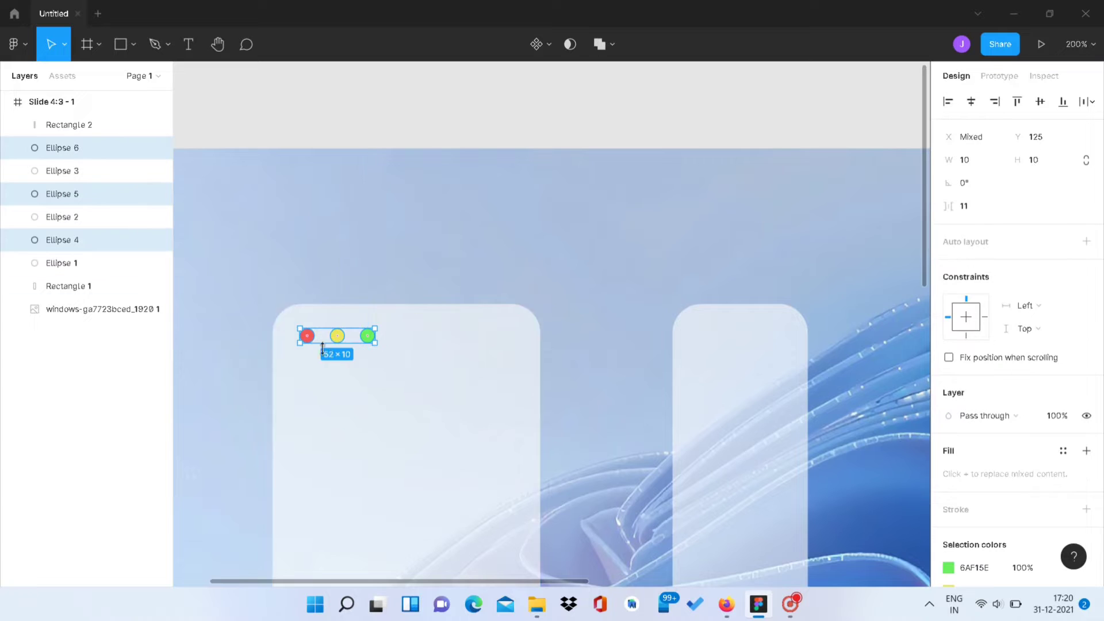
drag(307, 335, 704, 336)
Reorder layers so the right panel sits above the wallpaper with its dots on top.
click(563, 139)
click(735, 336)
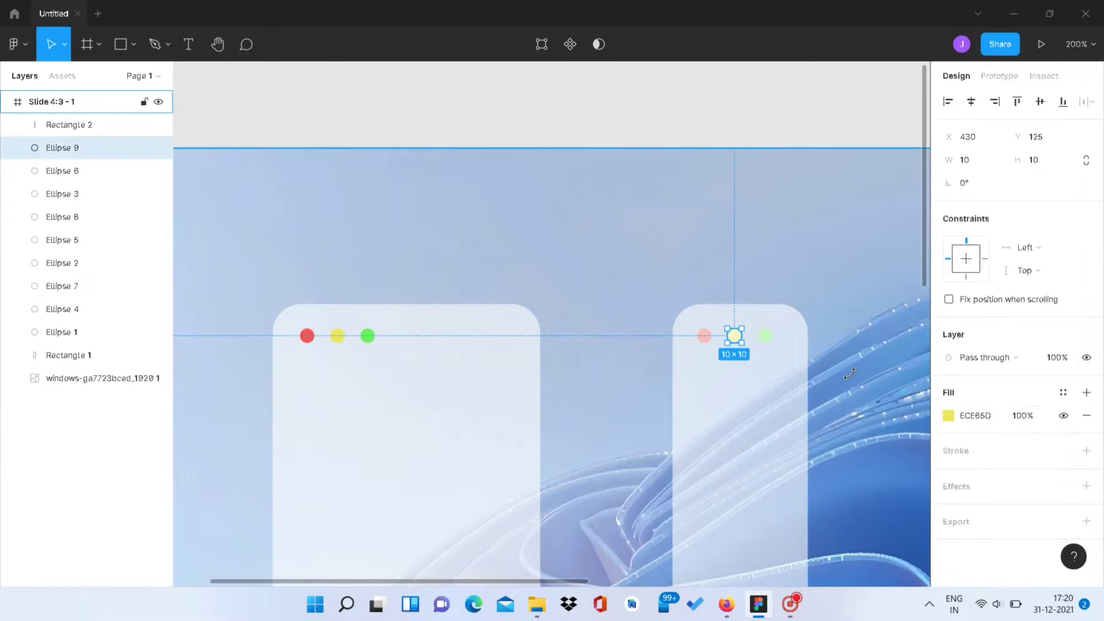
click(948, 415)
click(69, 125)
key(ctrl+shift+bracketleft)
click(621, 112)
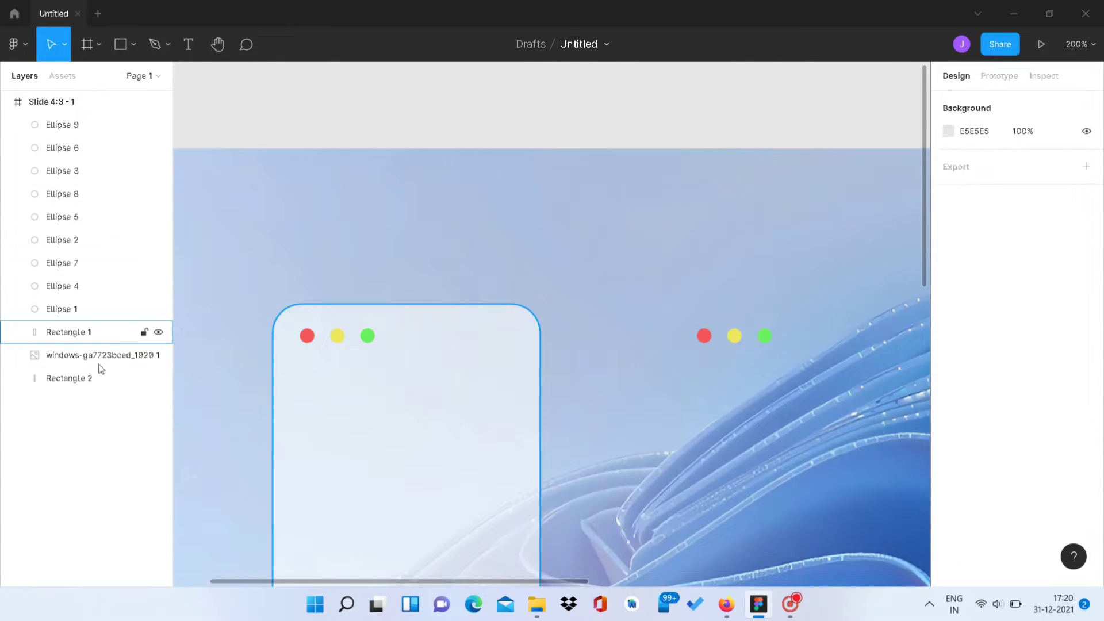
click(69, 378)
key(ctrl+shift+bracketright)
drag(69, 170, 69, 124)
drag(69, 217, 69, 147)
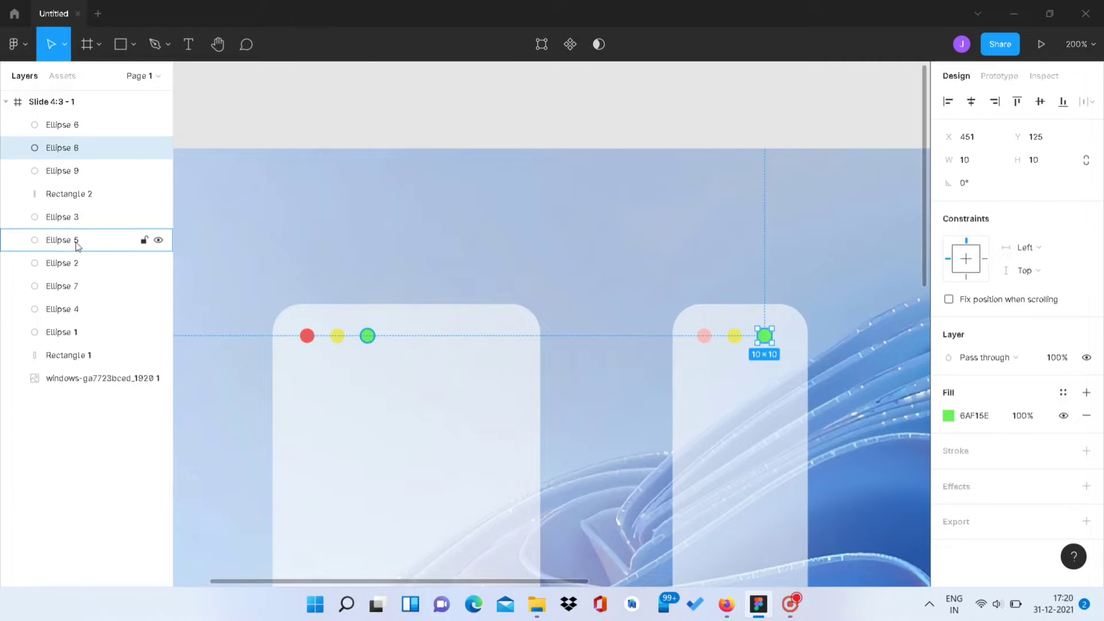
drag(69, 286, 69, 171)
key(Escape)
Draw a small rectangle inside the left panel.
key(shift+0)
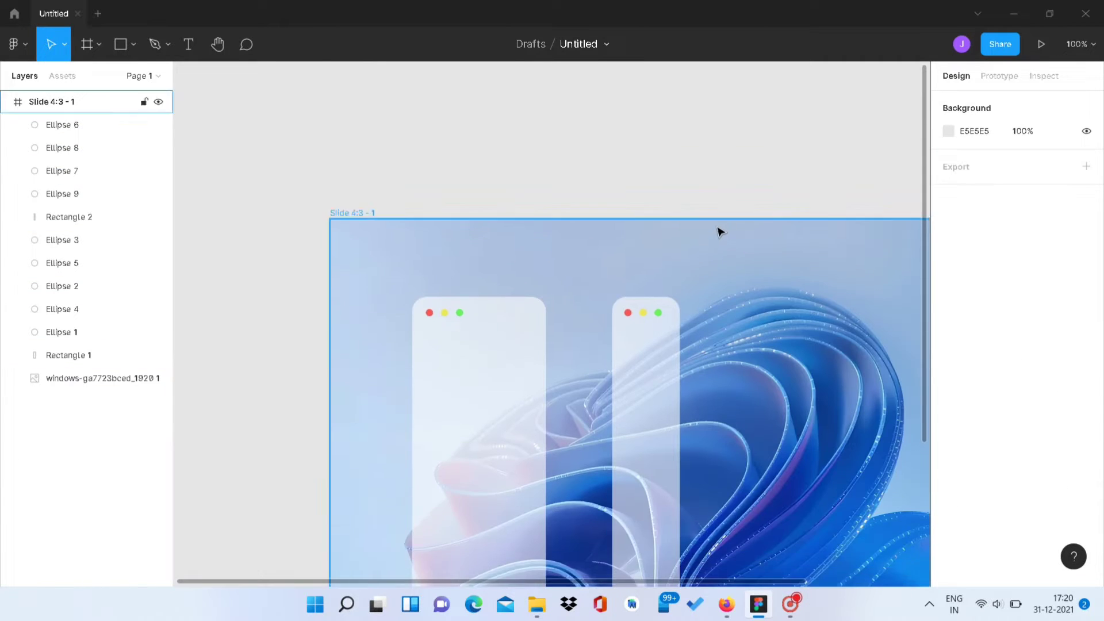
key(r)
drag(416, 413, 485, 483)
Make the new rectangle a rounded blue square at 90% fill opacity.
drag(454, 446, 481, 462)
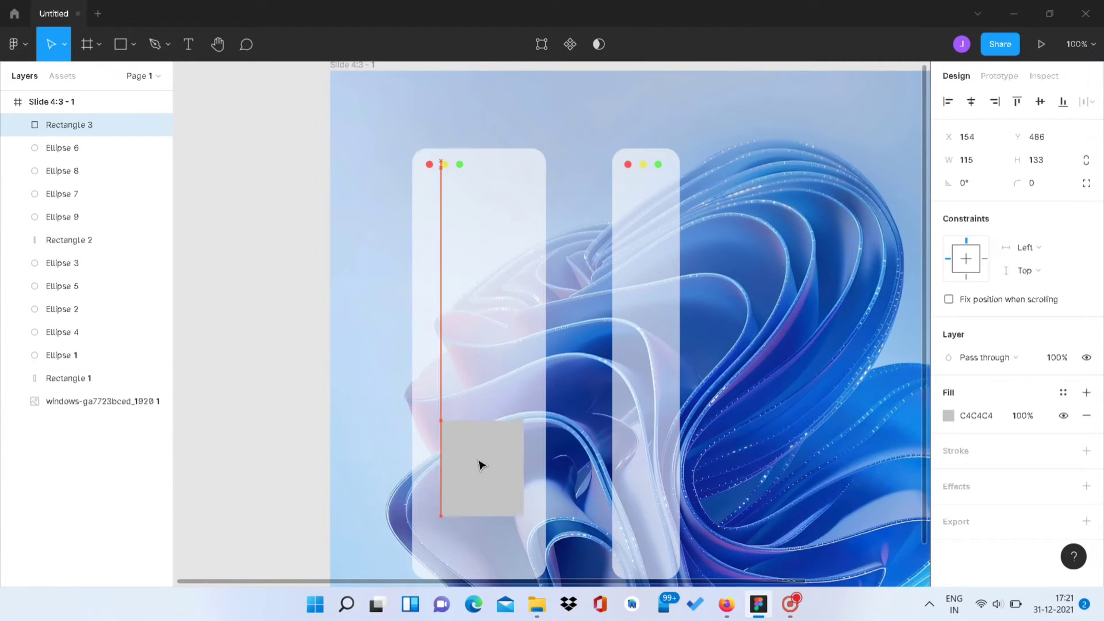
click(948, 416)
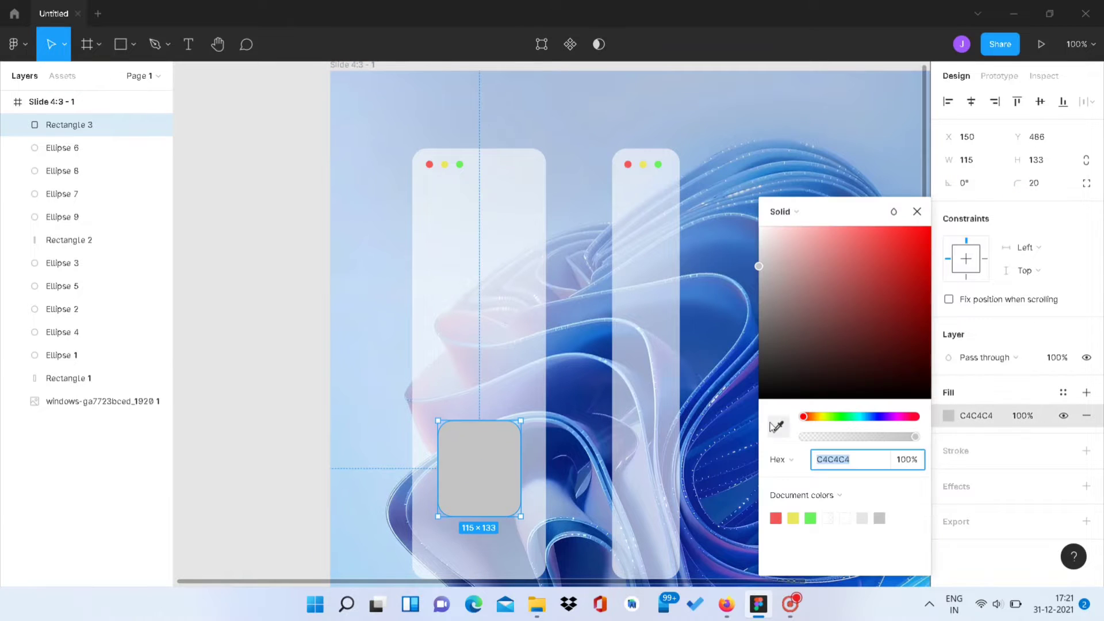
click(779, 424)
click(718, 298)
key(Escape)
click(1024, 416)
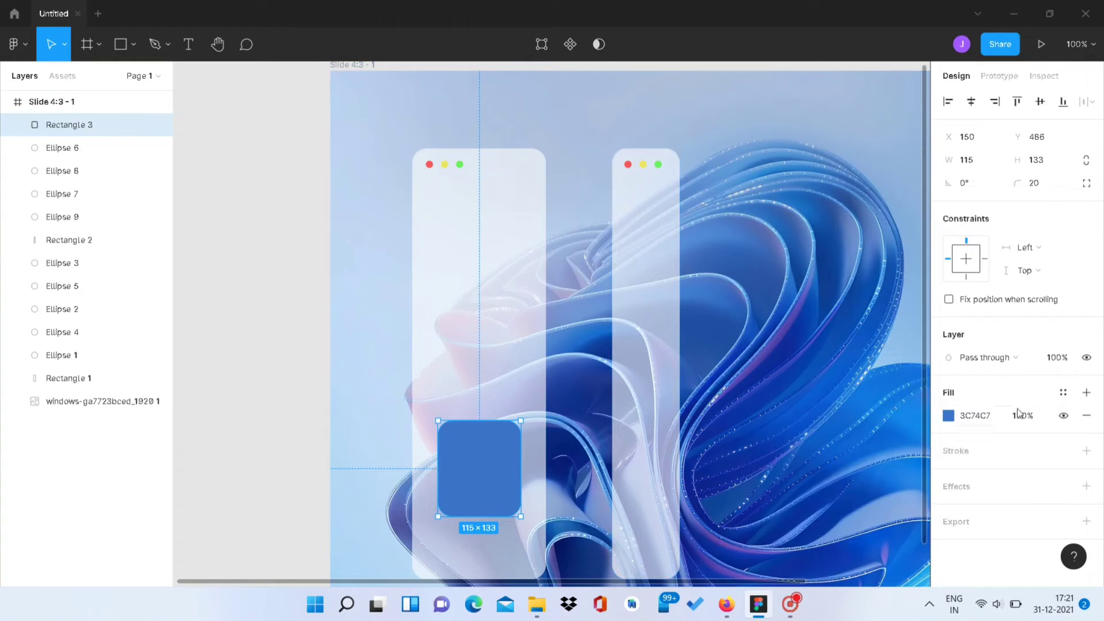
text(90)
key(Return)
Add a DashBoard label and duplicate it into six evenly spaced copies down the panel.
click(511, 355)
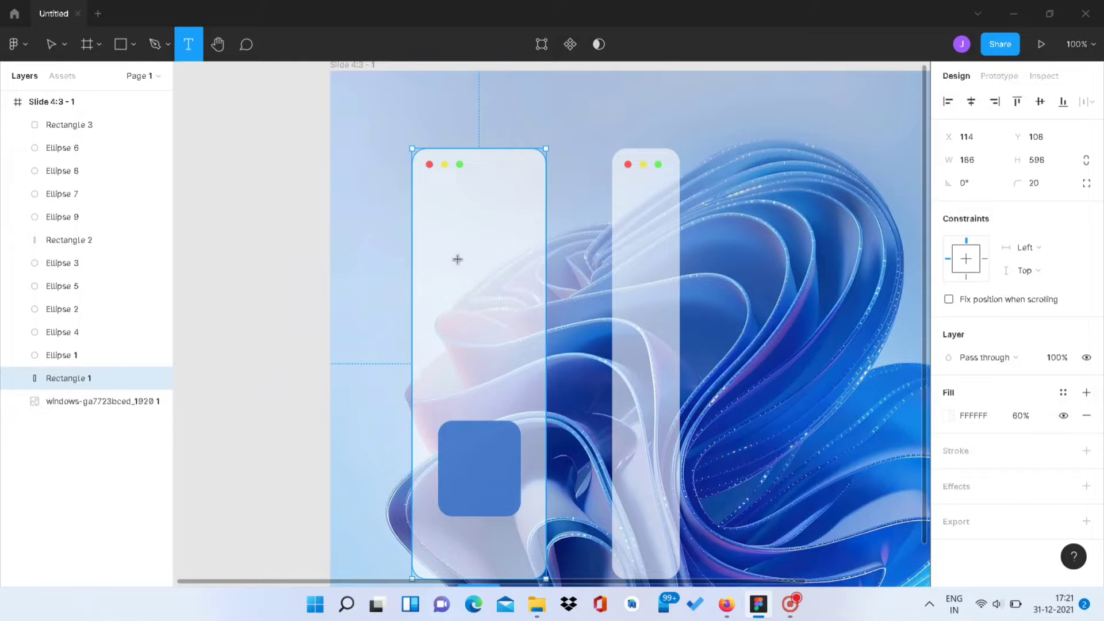
click(452, 237)
text(DashBoard)
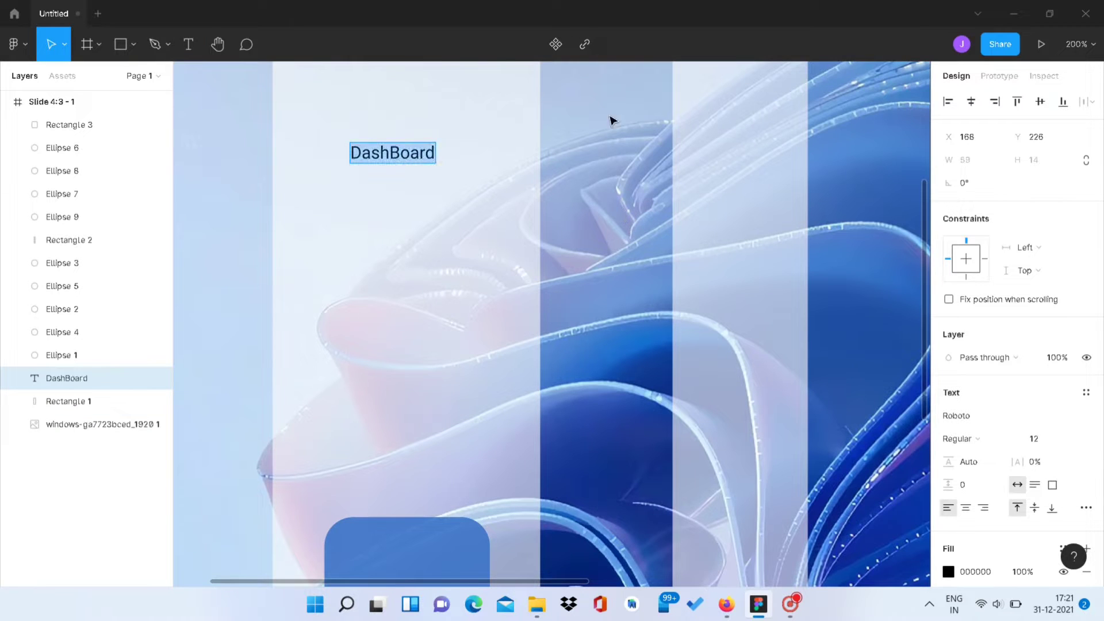
key(ctrl+d)
key(ctrl+d)
key(ctrl+d)
drag(397, 156, 403, 246)
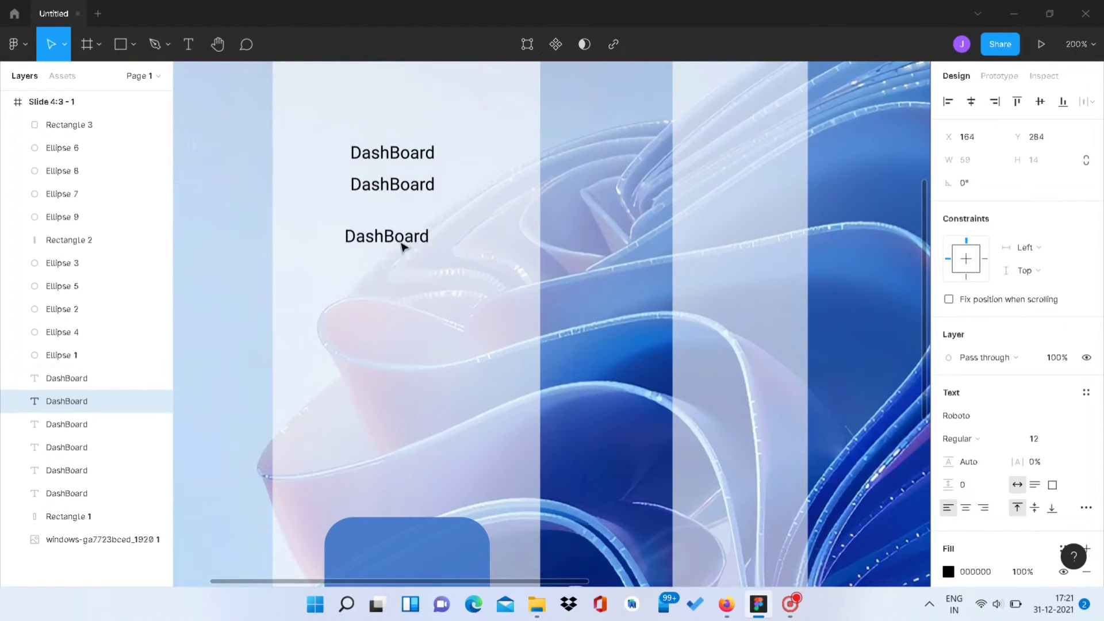
drag(397, 185, 397, 194)
drag(403, 155, 409, 364)
drag(410, 280, 412, 281)
click(412, 240)
click(409, 330)
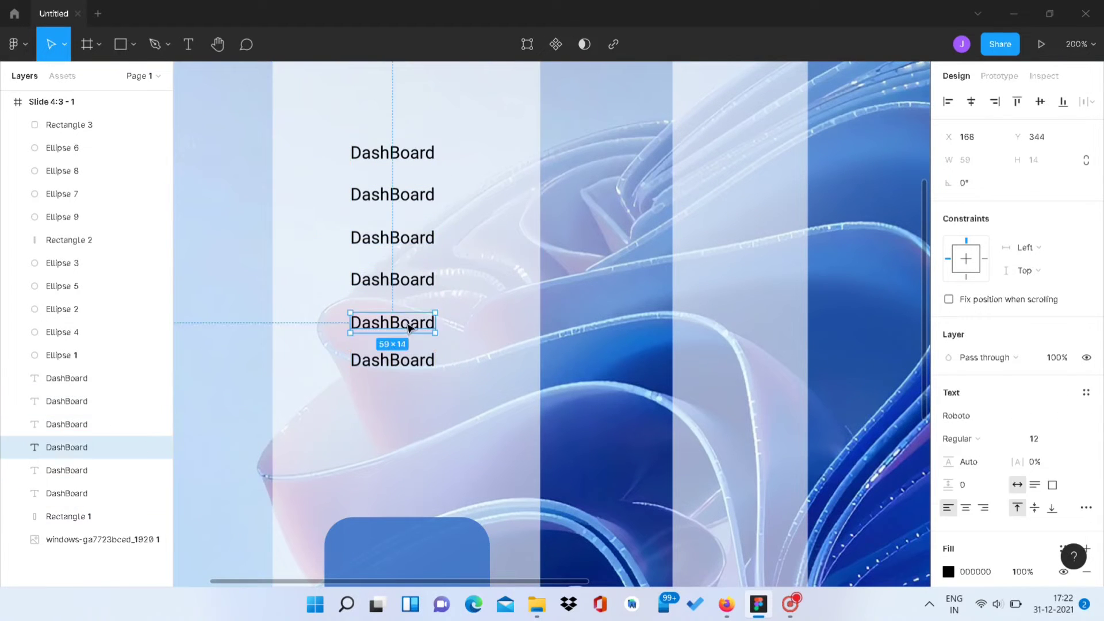
drag(410, 330, 410, 370)
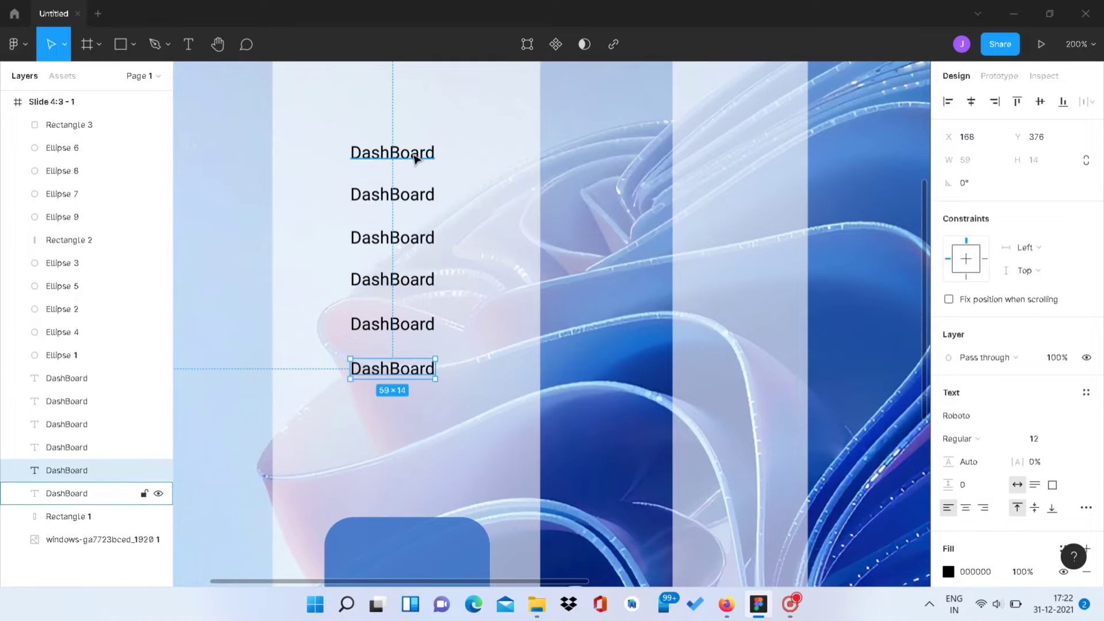
Rename the copies to Appointments, Activity, Messages, Statistics and Settings.
click(424, 197)
text(Appointmen)
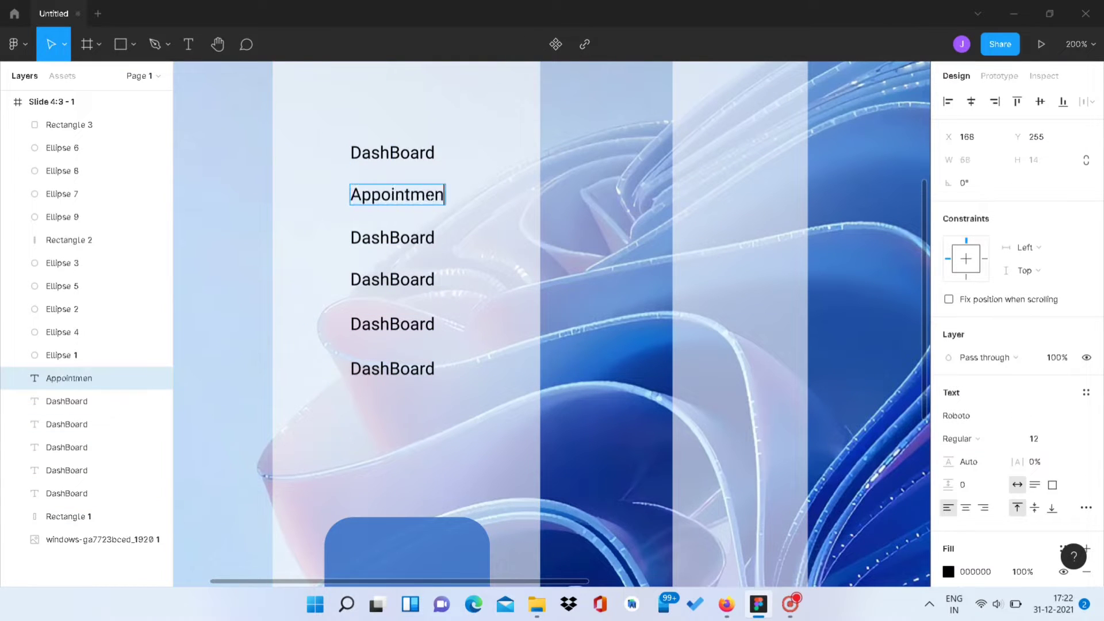
text(ts)
click(401, 230)
text(Activity)
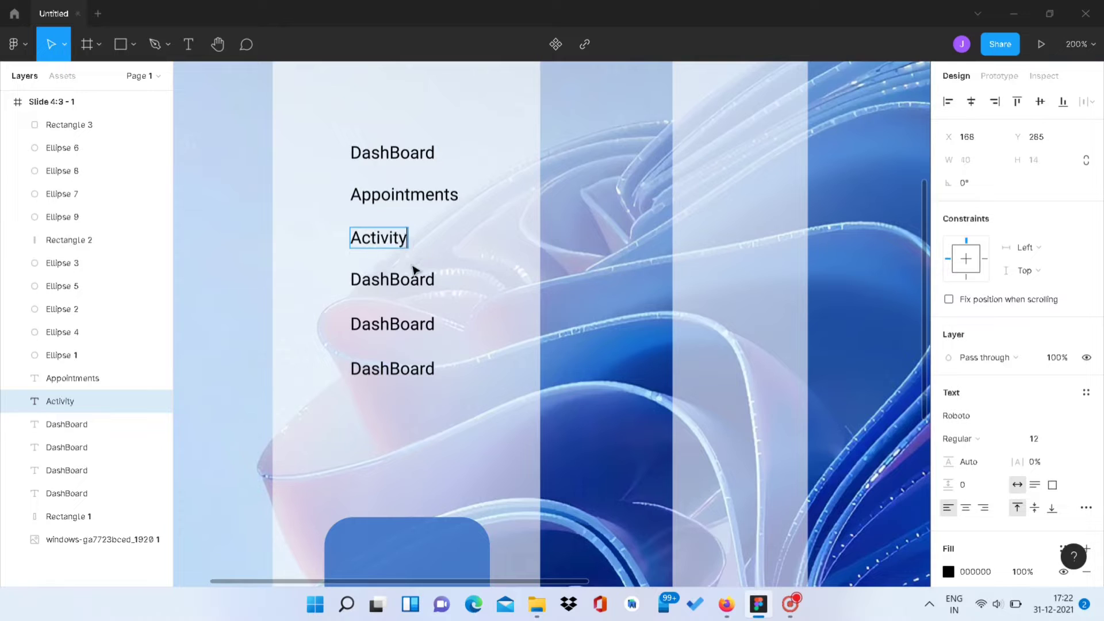
click(413, 276)
text(ssage)
click(393, 324)
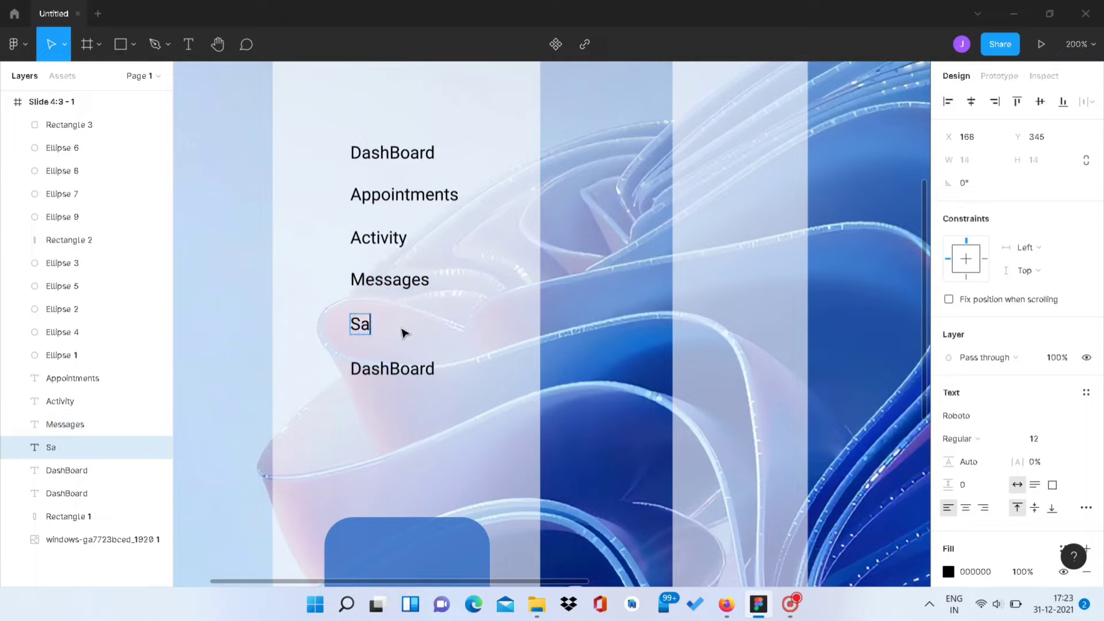
double_click(393, 369)
text(Settings)
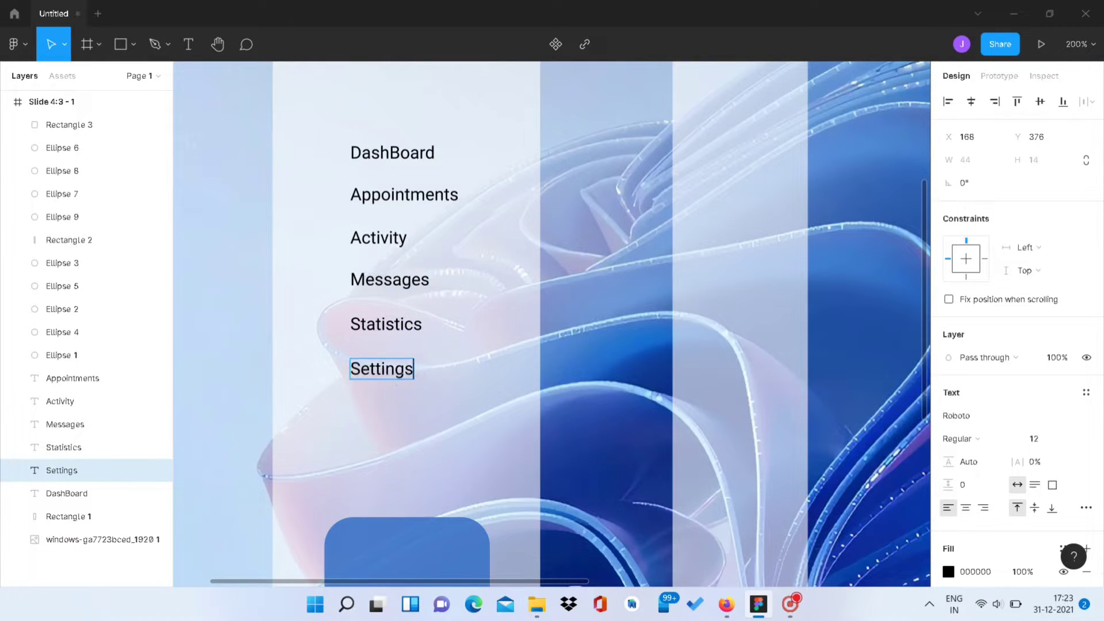
key(Escape)
Set all six menu labels to font size 10 in grey 717171.
drag(423, 383, 368, 144)
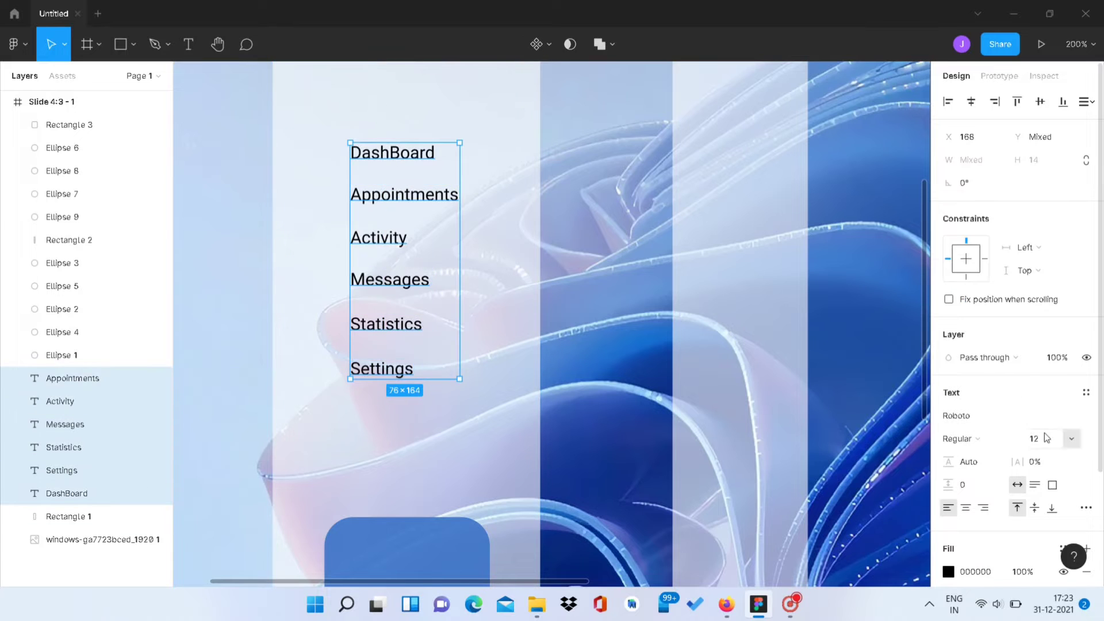
click(1039, 438)
text(10)
key(Return)
click(949, 571)
key(Return)
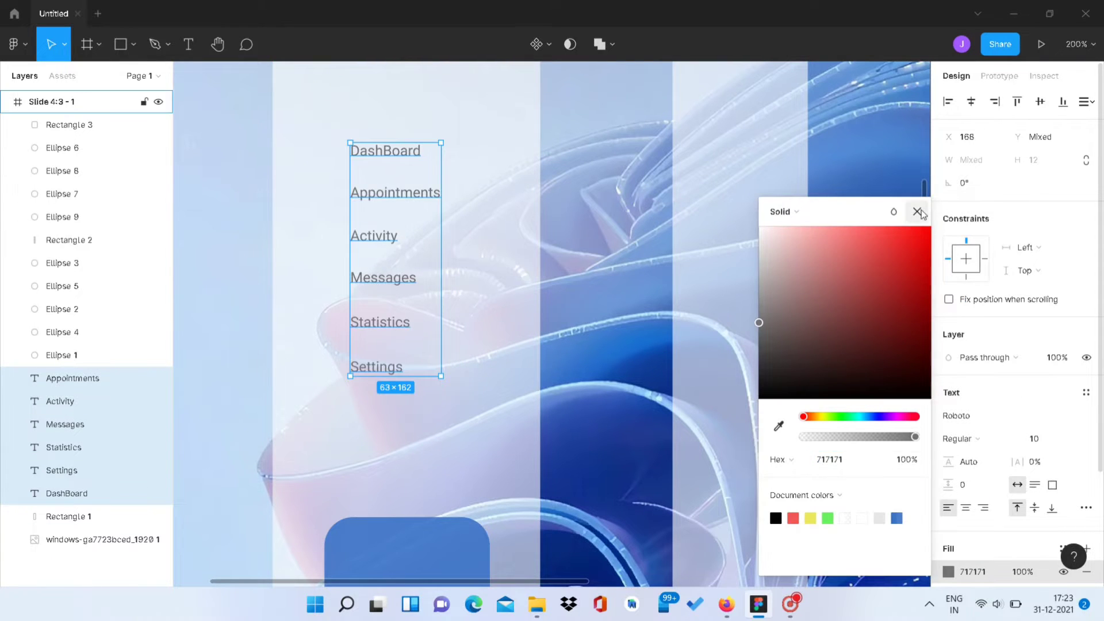
click(918, 212)
Add a Logout label below the menu coloured red F94343.
key(shift+0)
click(520, 282)
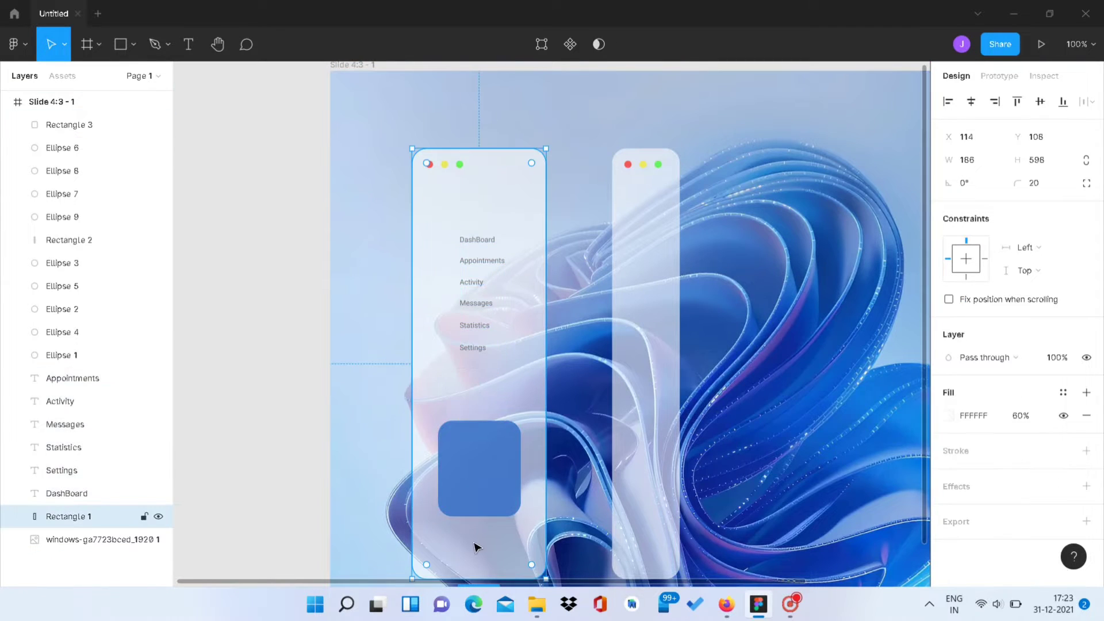
key(t)
click(473, 544)
click(949, 572)
text(F94343)
key(Return)
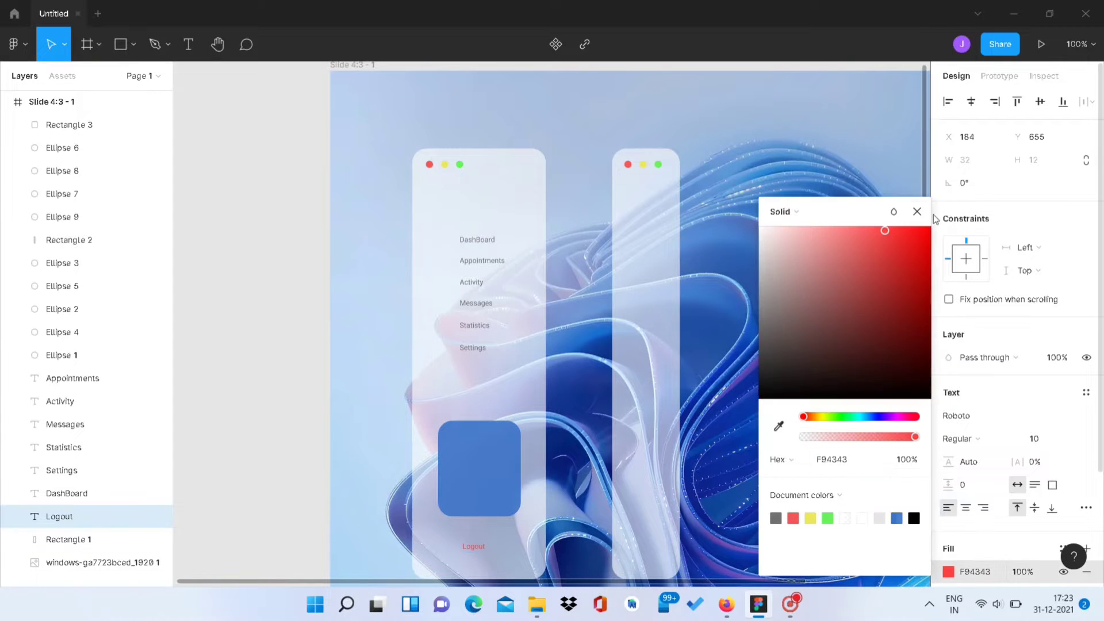
click(475, 549)
click(506, 534)
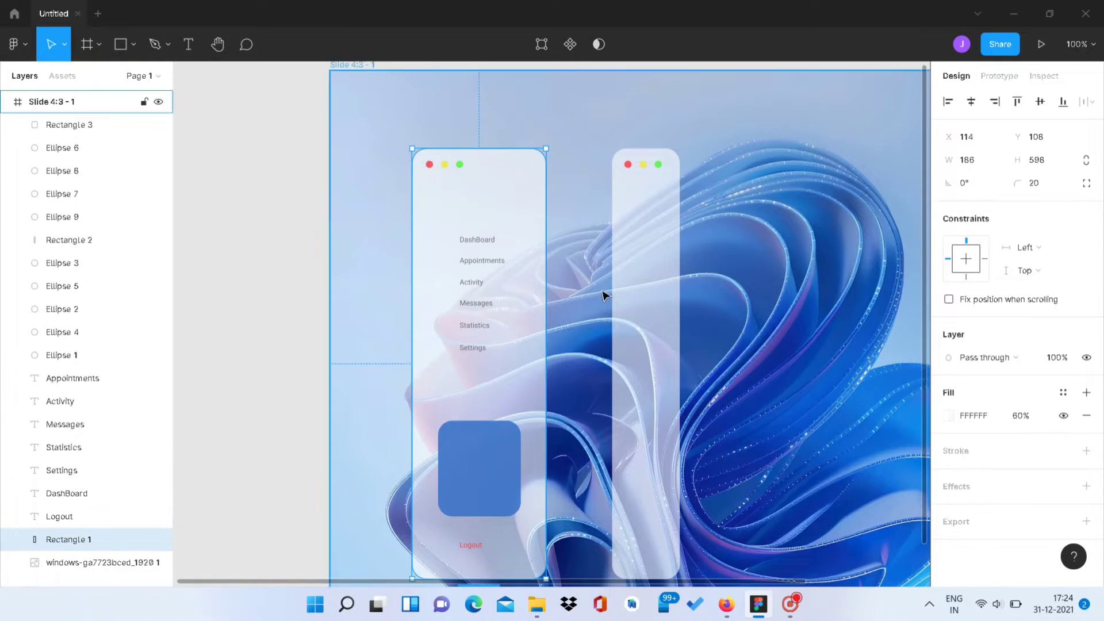
click(494, 457)
Draw a small blue-filled placeholder rectangle on the blue square.
key(r)
drag(477, 426, 516, 467)
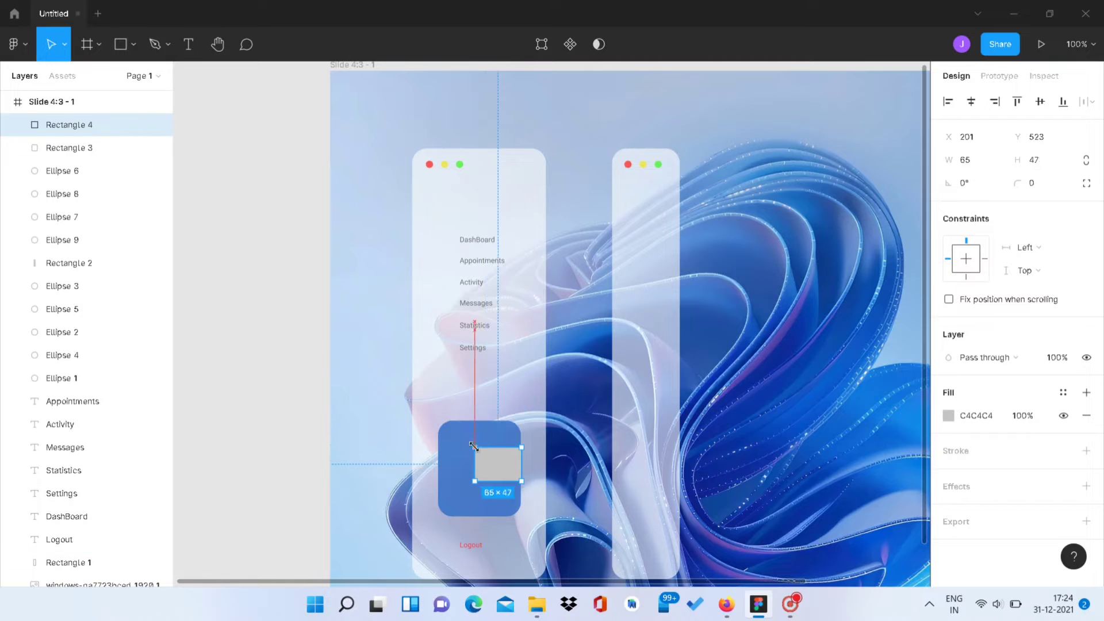
key(i)
click(502, 445)
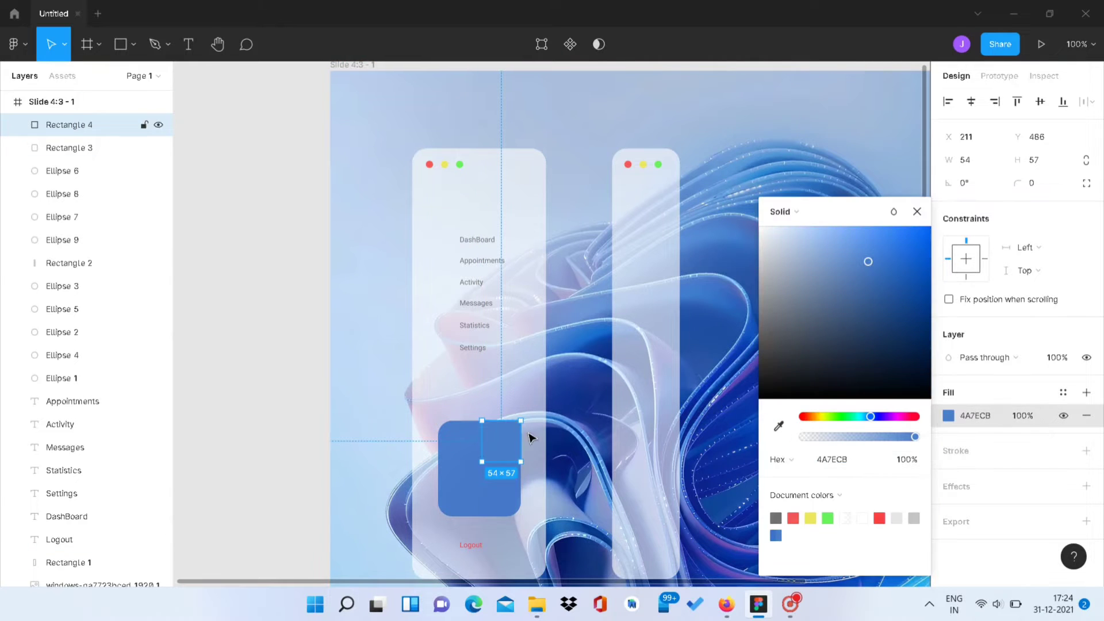
drag(869, 261, 838, 248)
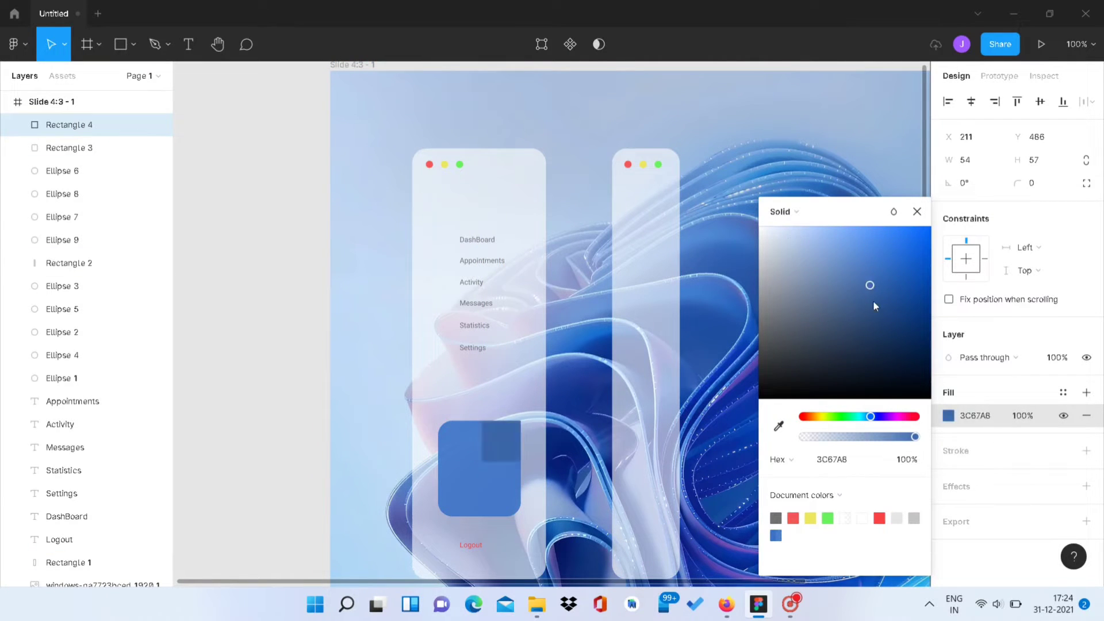
Add a 40×40 placeholder circle on the blue square.
key(o)
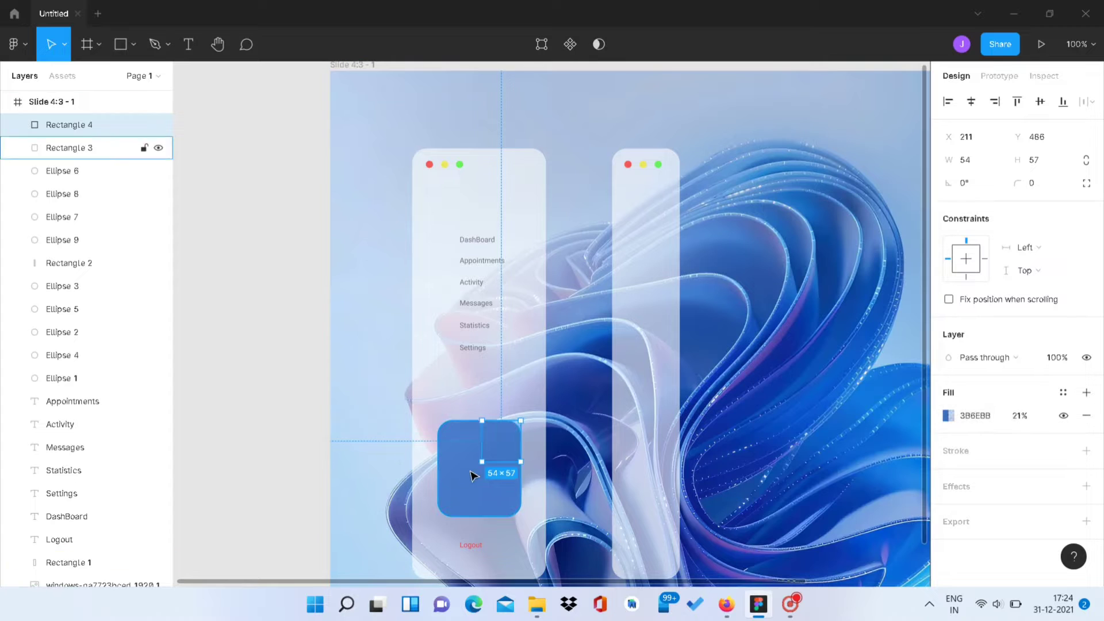
click(472, 456)
text(40)
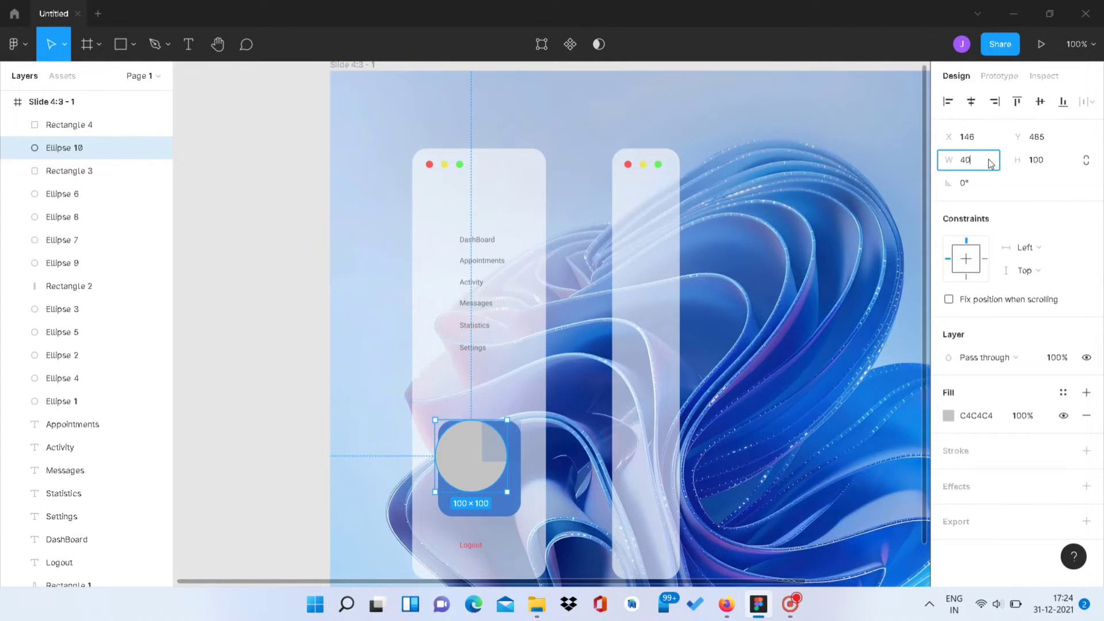
key(Tab)
text(40)
key(Return)
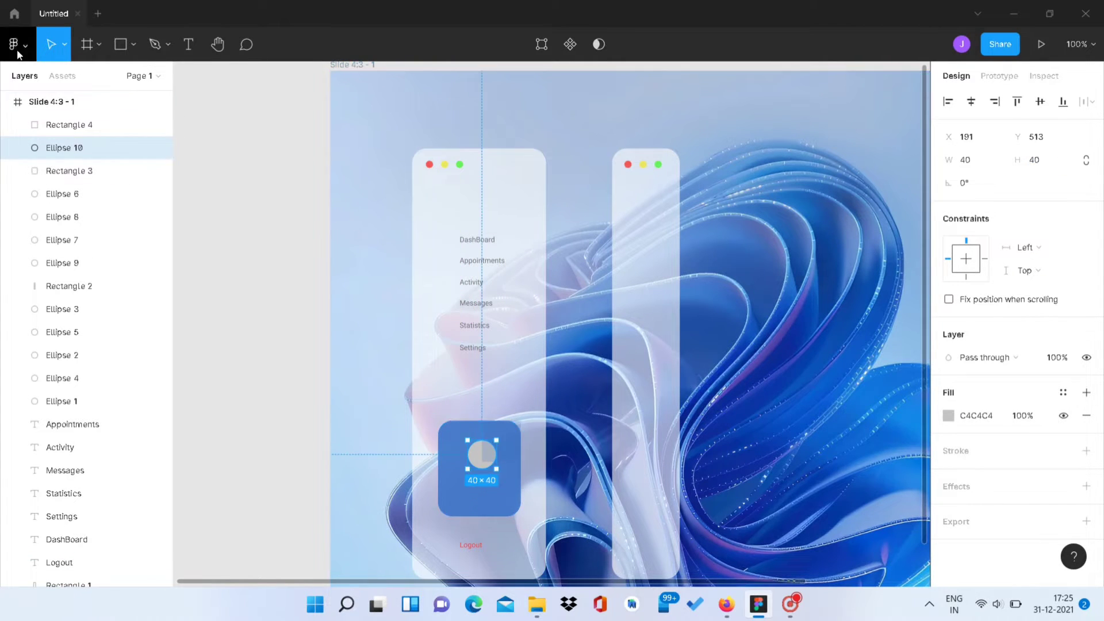
Import the Safari logo image onto the canvas via Place image.
click(14, 44)
click(234, 188)
double_click(225, 128)
click(483, 473)
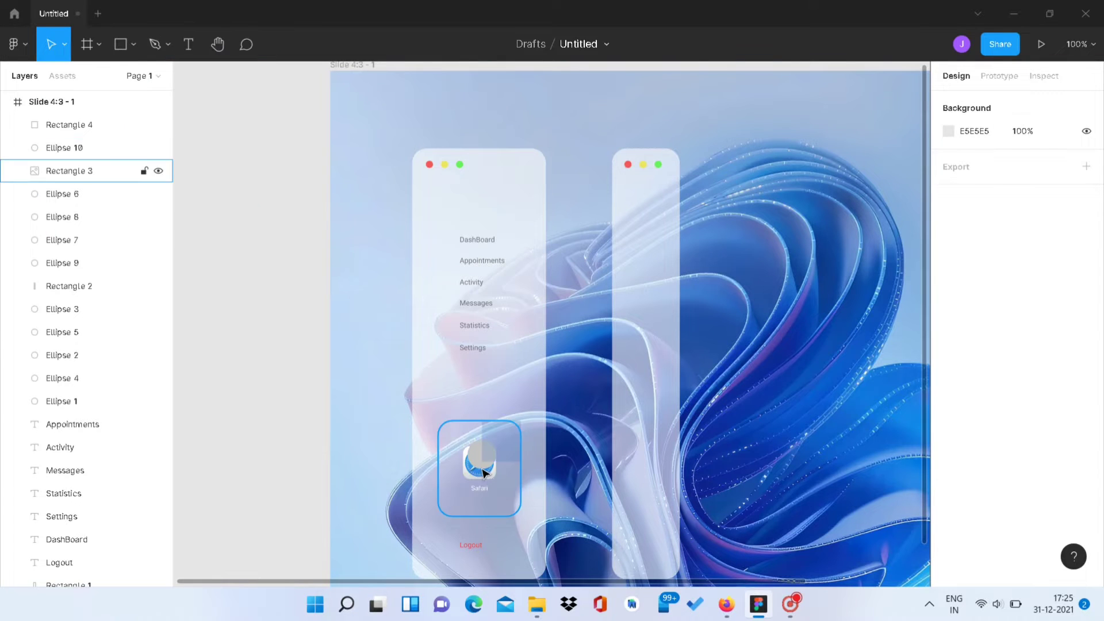
click(13, 44)
Shrink the Safari logo to about half size and move it onto the blue card.
click(189, 146)
click(429, 320)
click(444, 400)
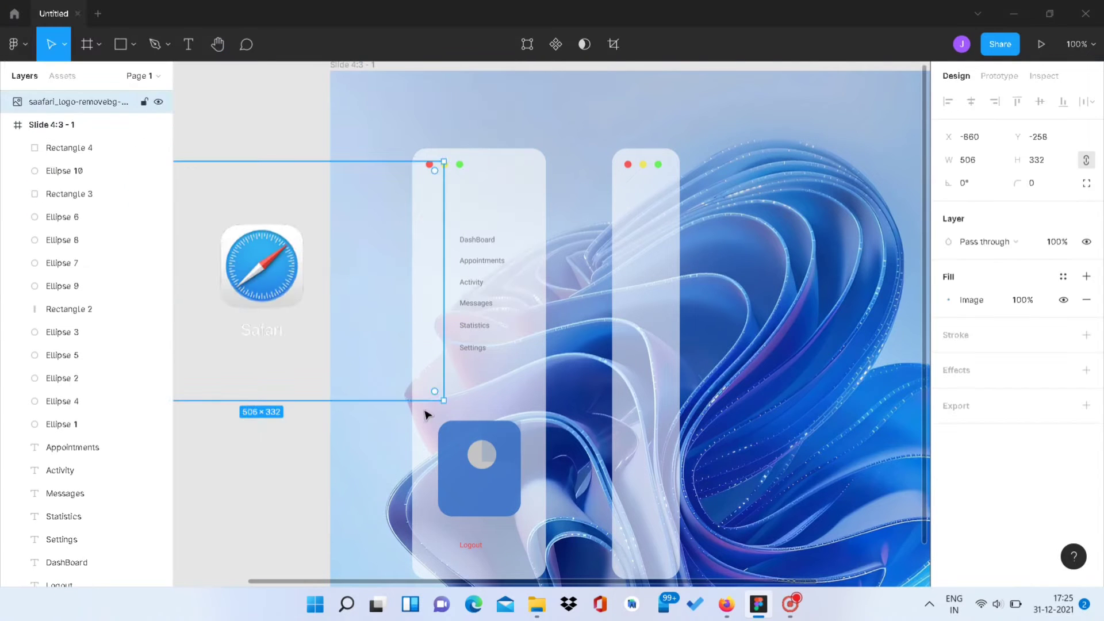
drag(444, 400, 259, 250)
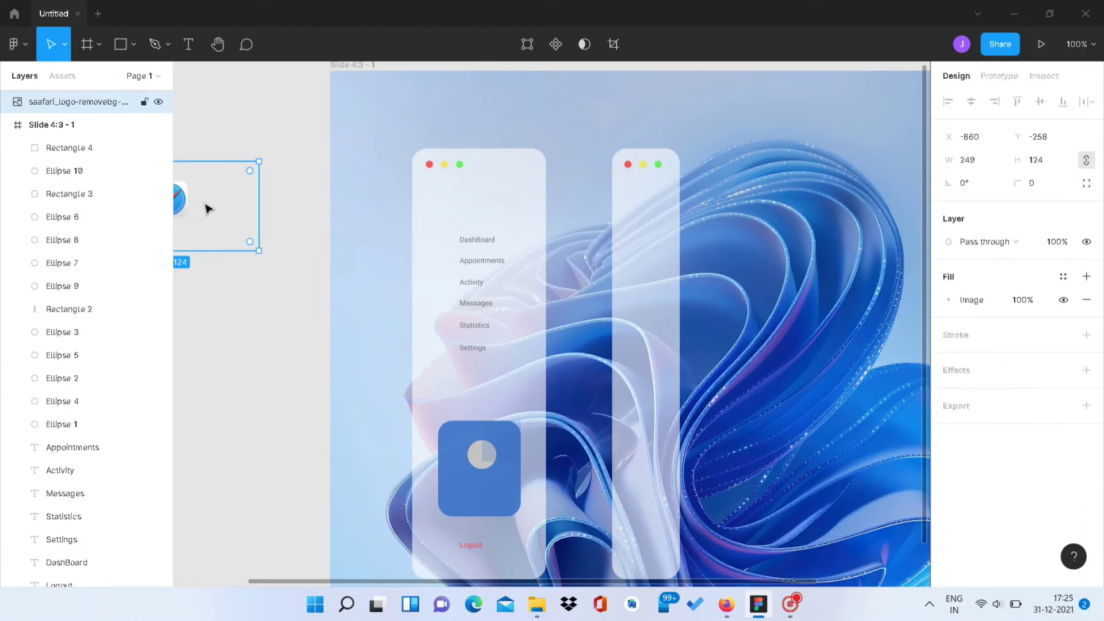
mouse_move(219, 216)
mouse_down()
mouse_move(514, 462)
mouse_move(483, 457)
mouse_up()
Delete the placeholder circle and rectangle and nudge the Safari logo into place.
click(91, 180)
key(Delete)
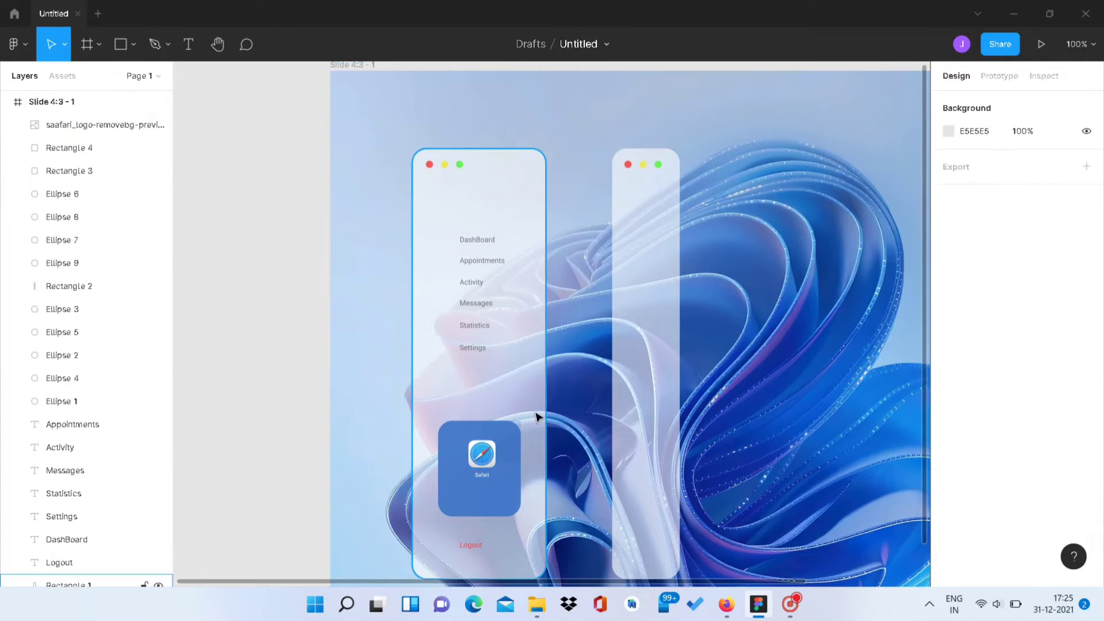
click(511, 450)
key(Tab)
key(Delete)
drag(467, 465, 482, 455)
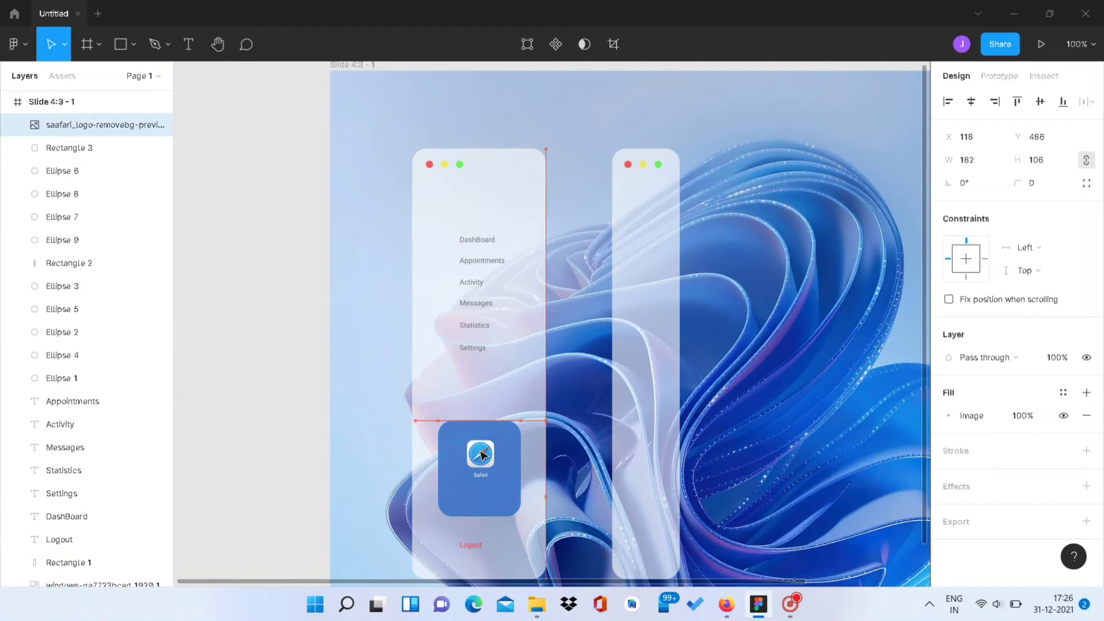
click(482, 473)
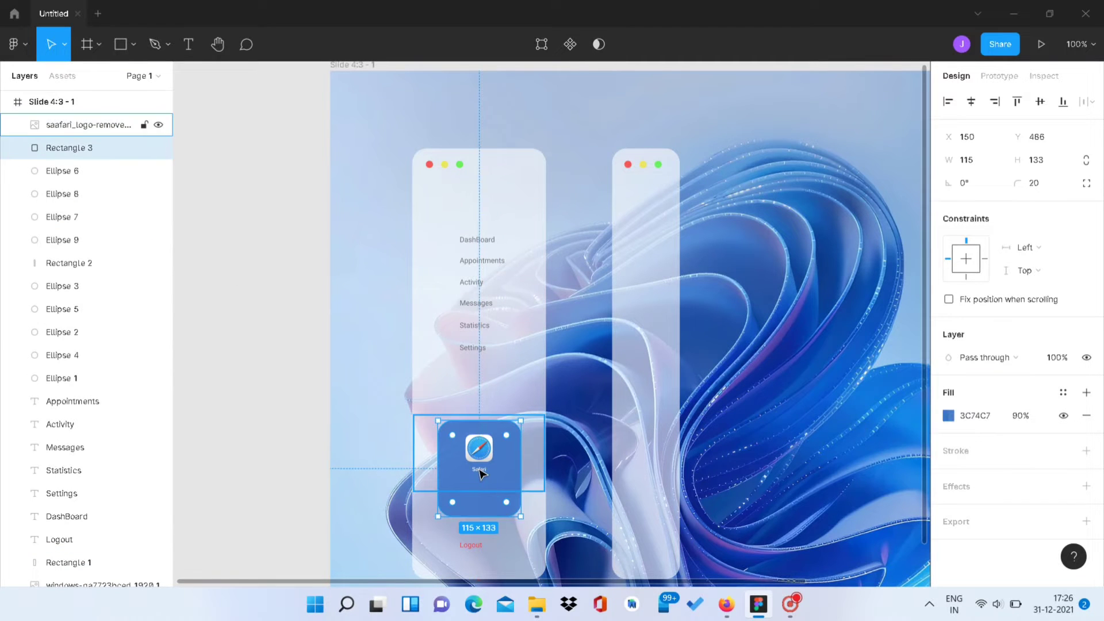
key(t)
scroll(482, 473, up, 5)
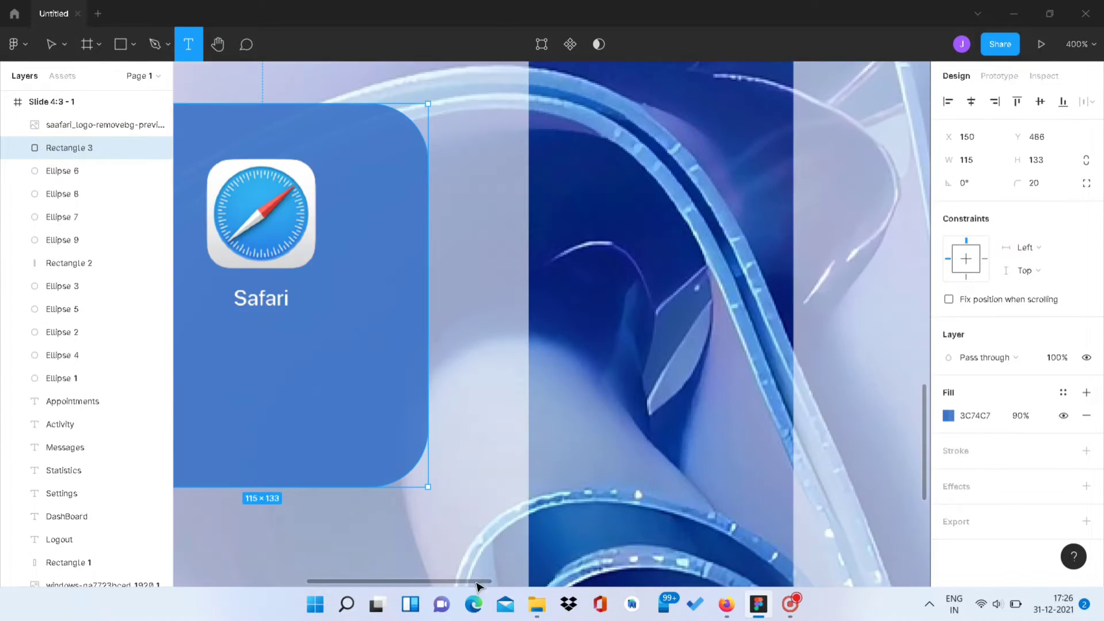
Add the 'Amazing features are waiting for you' text inside the blue card.
click(447, 365)
text(Amazing features)
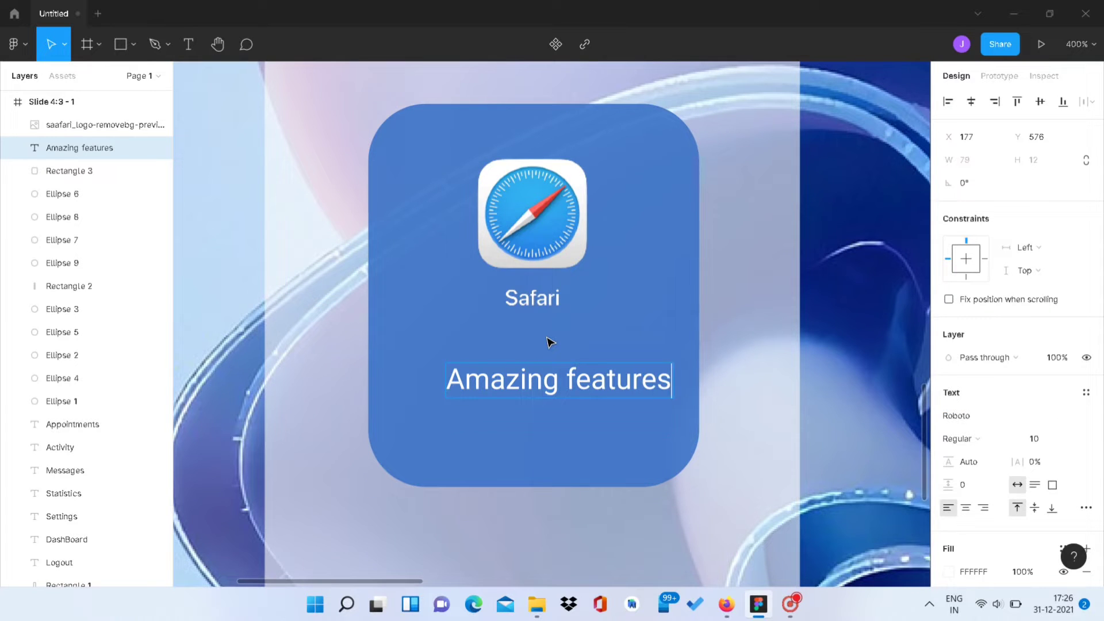
drag(622, 429, 590, 397)
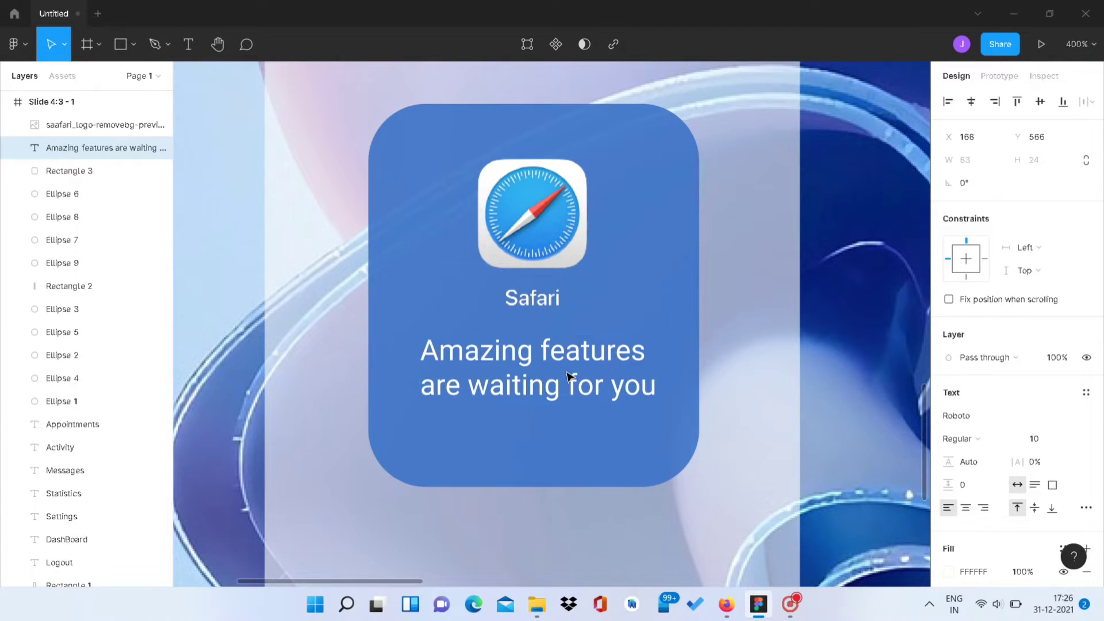
Draw a button rectangle below the card text and fill it white (FFFFFF).
key(r)
drag(357, 301, 646, 581)
drag(530, 301, 530, 370)
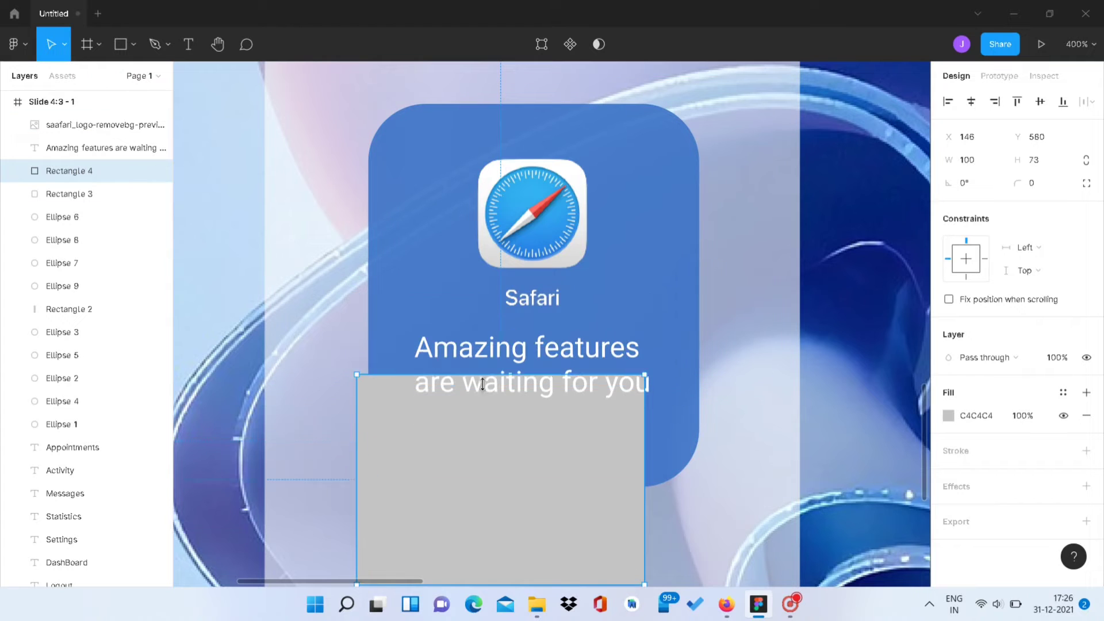
drag(523, 581, 522, 464)
mouse_move(675, 453)
mouse_down()
mouse_move(601, 453)
mouse_move(607, 443)
mouse_up()
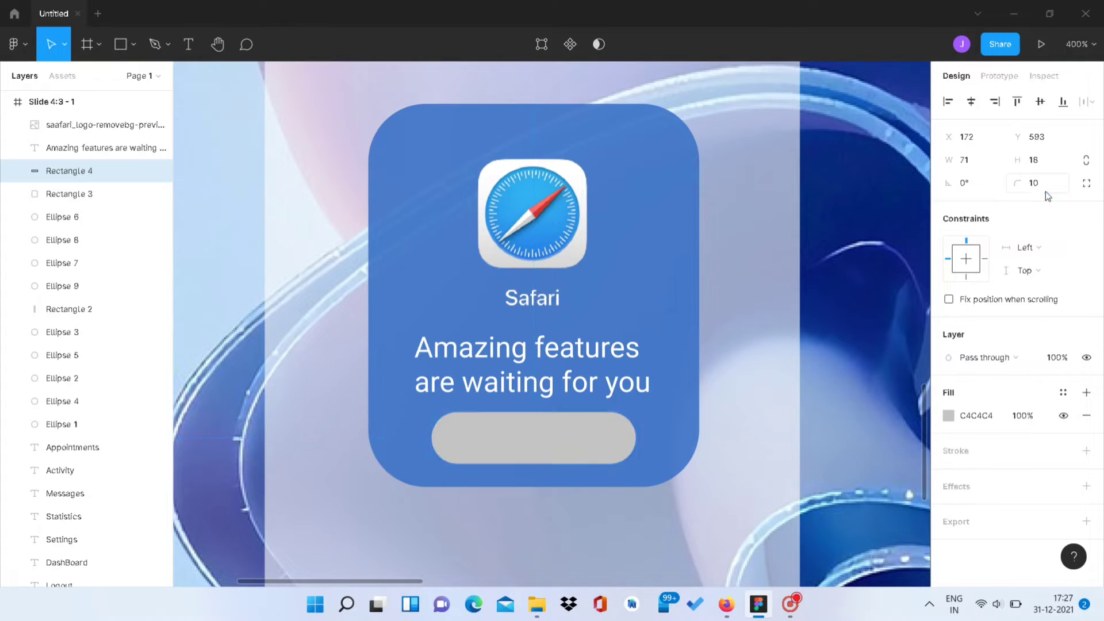
click(948, 416)
text(FFFFFF)
key(Return)
Add a 'Discover Pro' label centred on the button and centre the Amazing features text.
key(t)
click(483, 443)
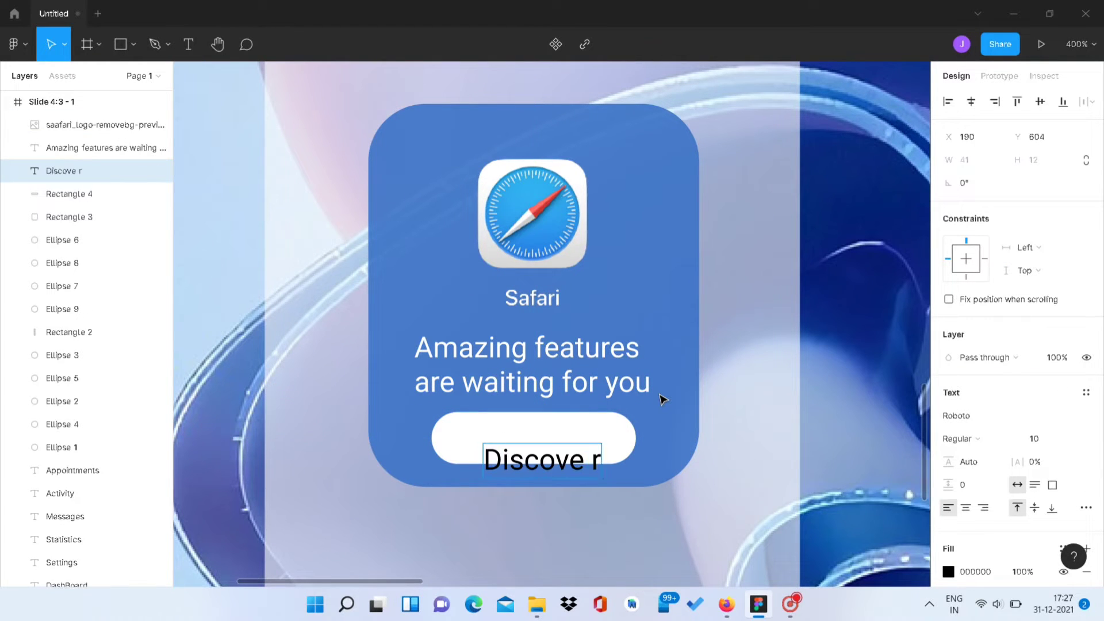
key(Escape)
drag(597, 456, 571, 434)
click(644, 510)
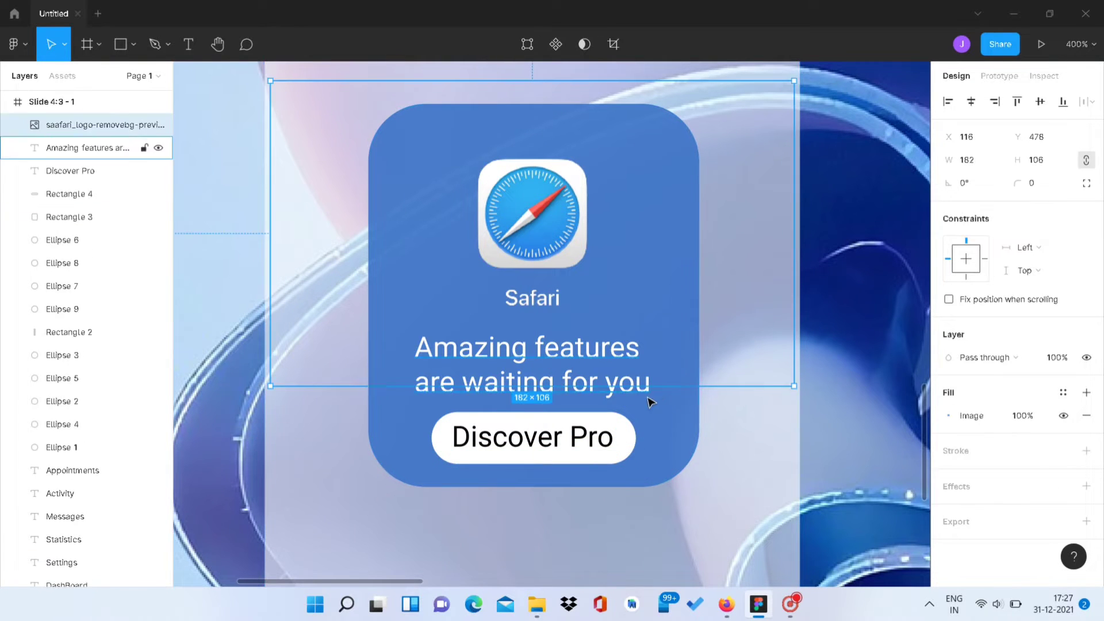
drag(569, 369, 570, 368)
Delete the old Safari logo and start placing a new image from file.
click(104, 124)
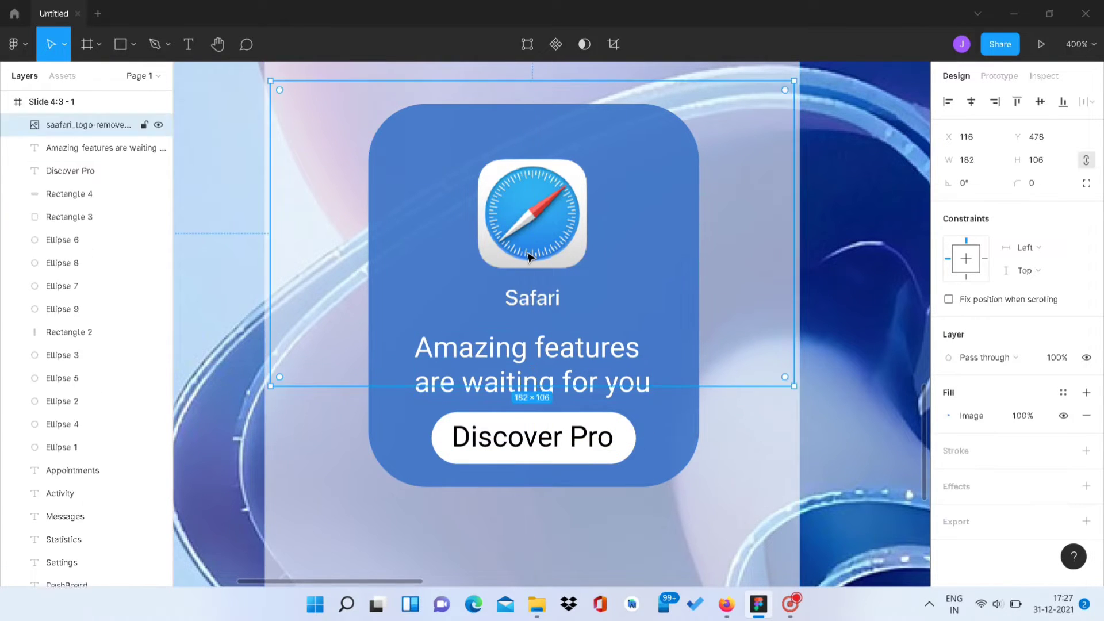
key(Delete)
key(ctrl+minus)
click(14, 43)
click(199, 171)
Place the Safari image, shrink it to icon size, and move it to the card's top.
double_click(222, 178)
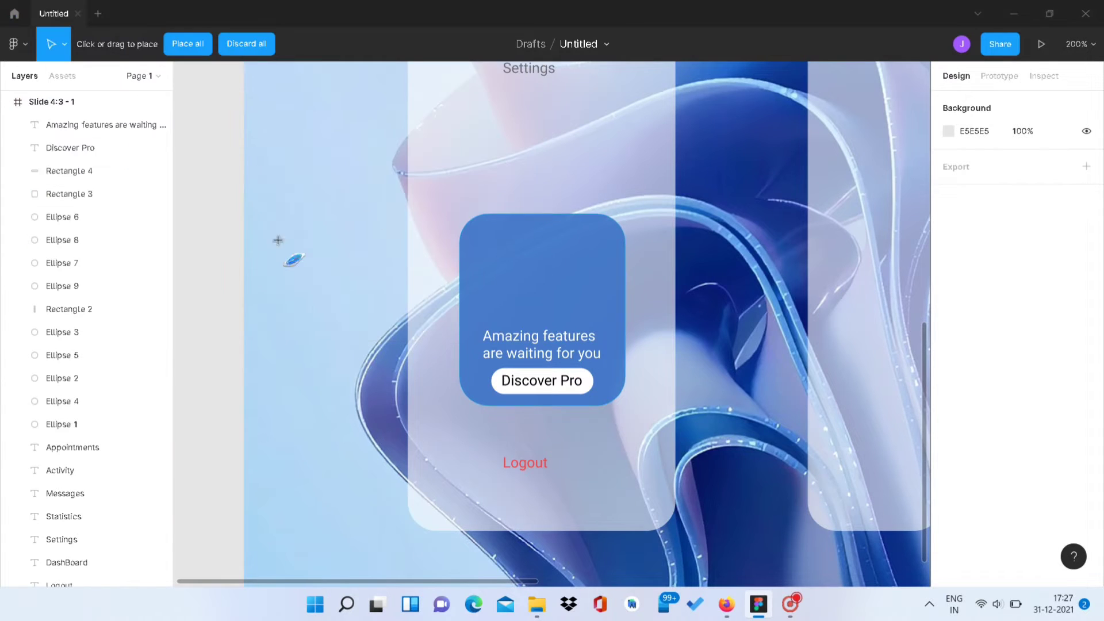
click(278, 240)
key(ctrl+minus)
mouse_move(605, 406)
mouse_down()
mouse_move(256, 274)
mouse_move(403, 353)
mouse_move(298, 231)
mouse_up()
drag(261, 194, 553, 300)
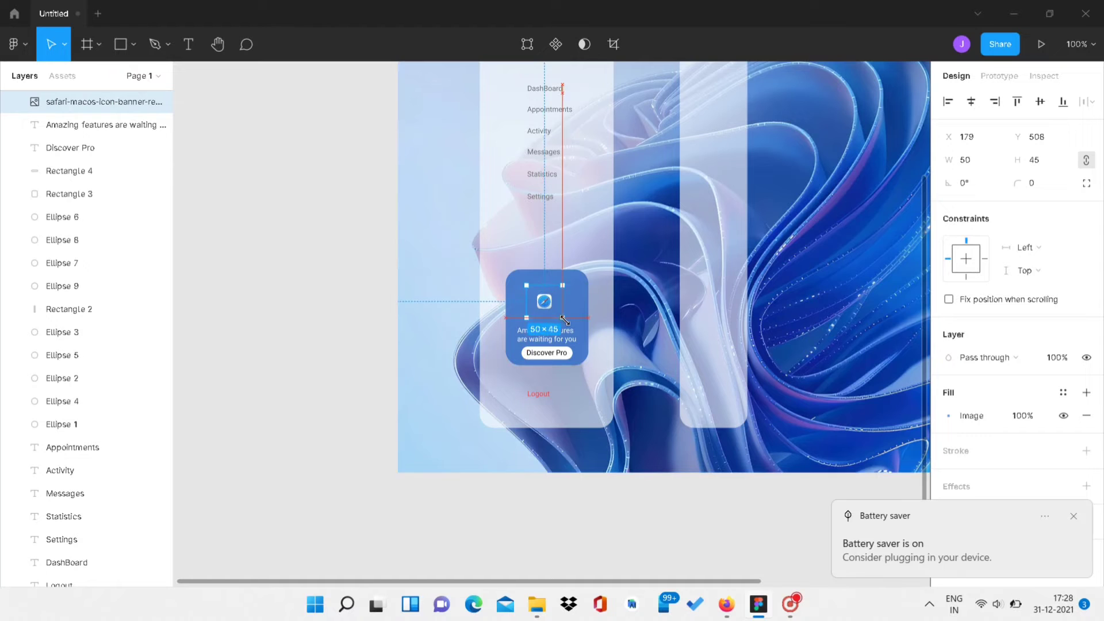
Set the Amazing features text to font size 8, then zoom out to the whole slide.
click(558, 340)
click(558, 332)
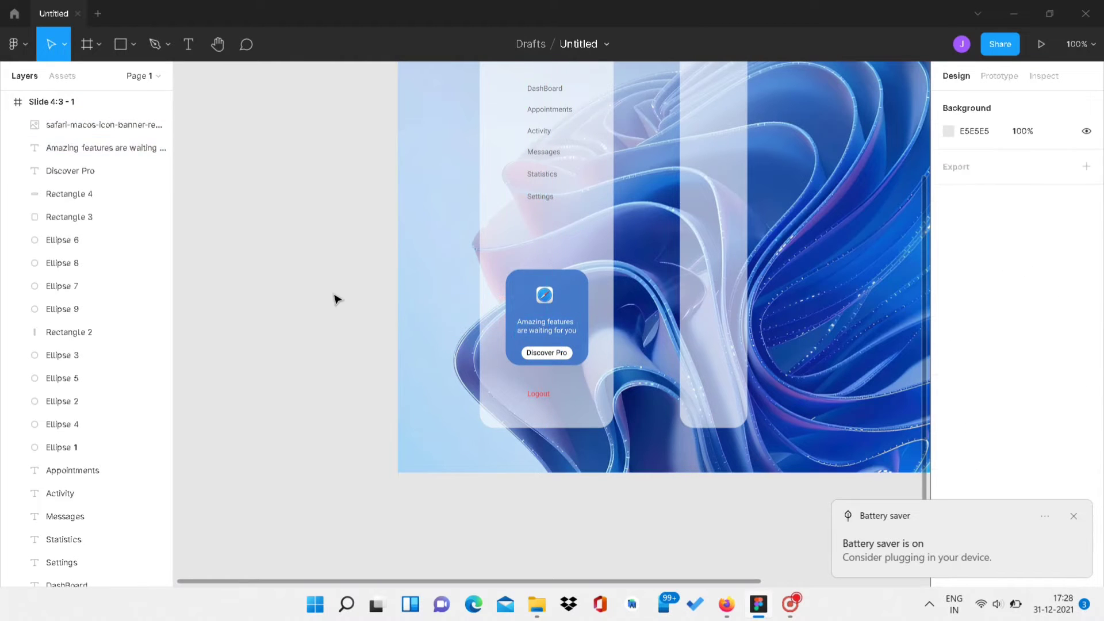
key(Return)
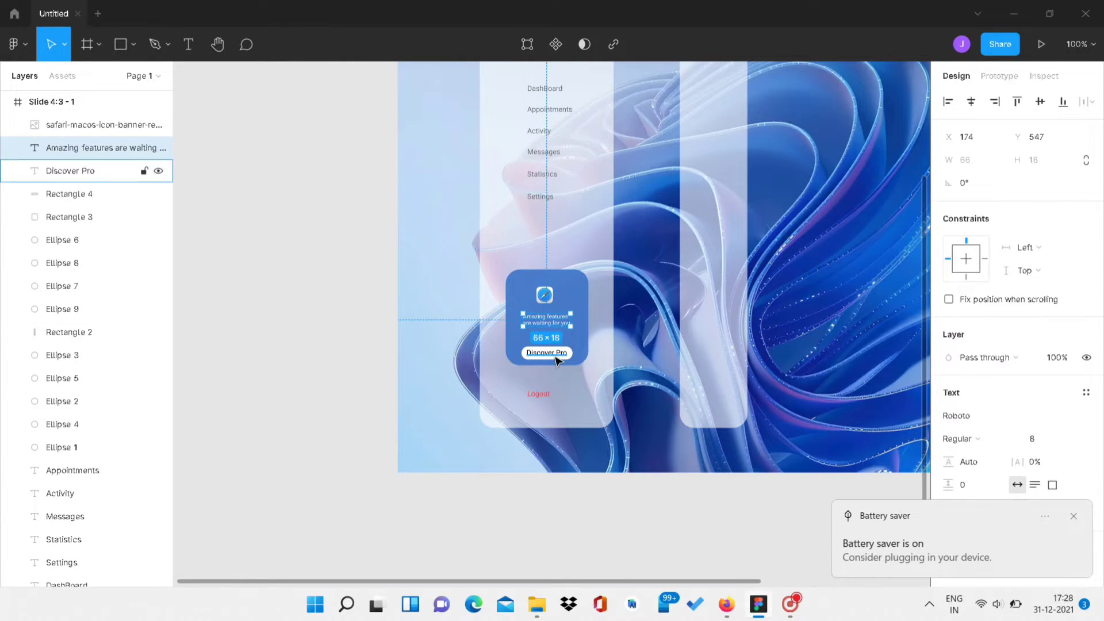
click(556, 361)
ctrl+scroll(556, 361, up, 5)
shift+click(574, 369)
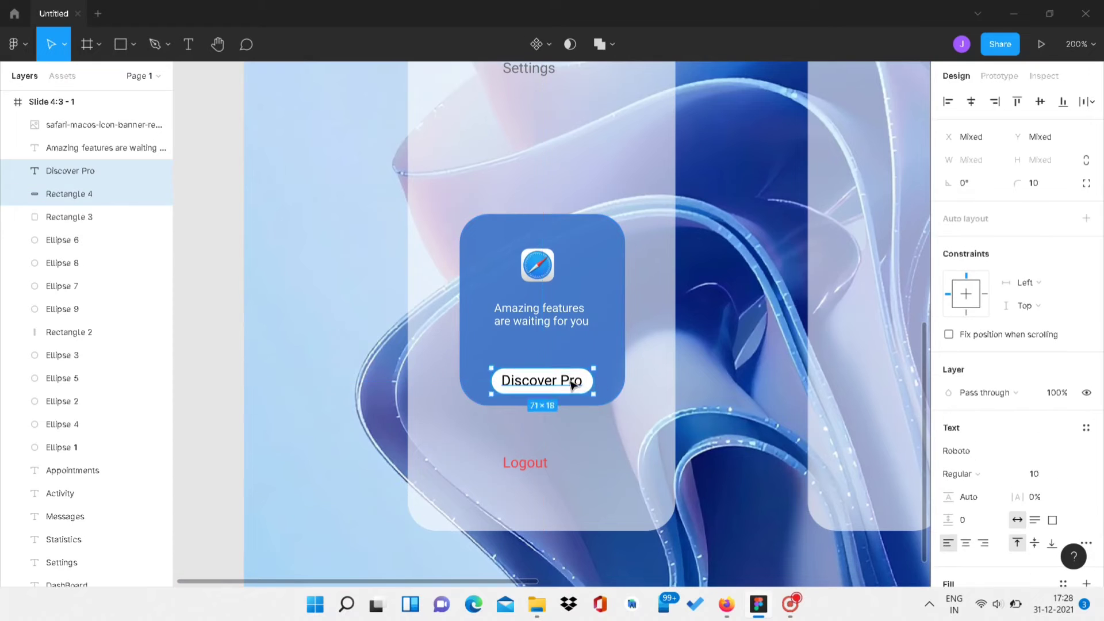
click(233, 332)
key(shift+0)
scroll(230, 319, up, 3)
Drag the Statistics, Appointments, Messages and Settings labels into roughly even positions.
click(543, 297)
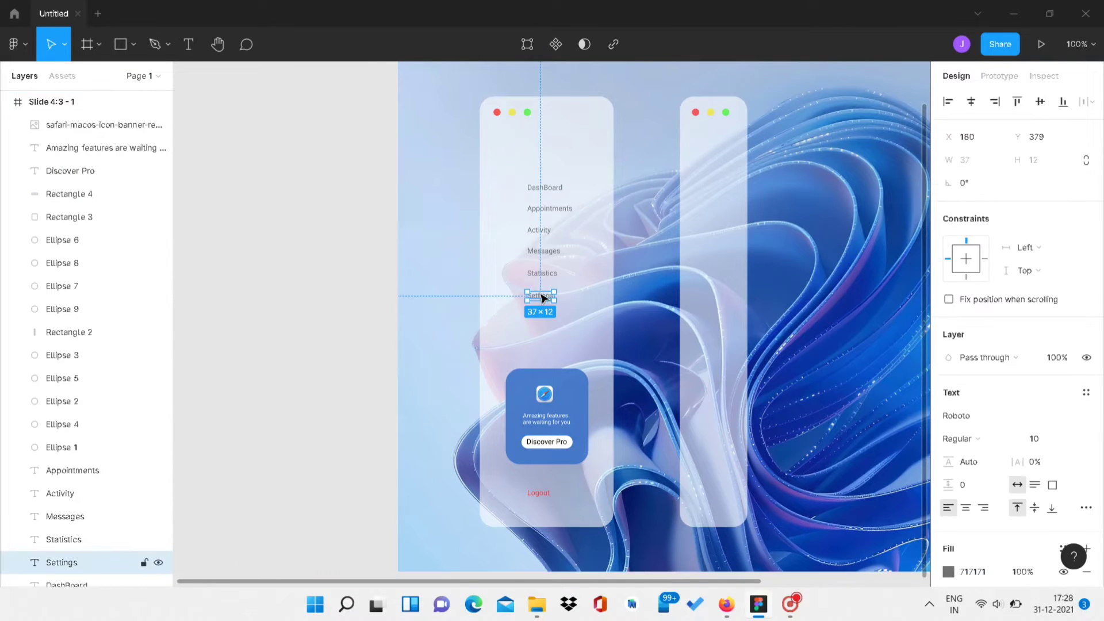
drag(549, 280, 551, 290)
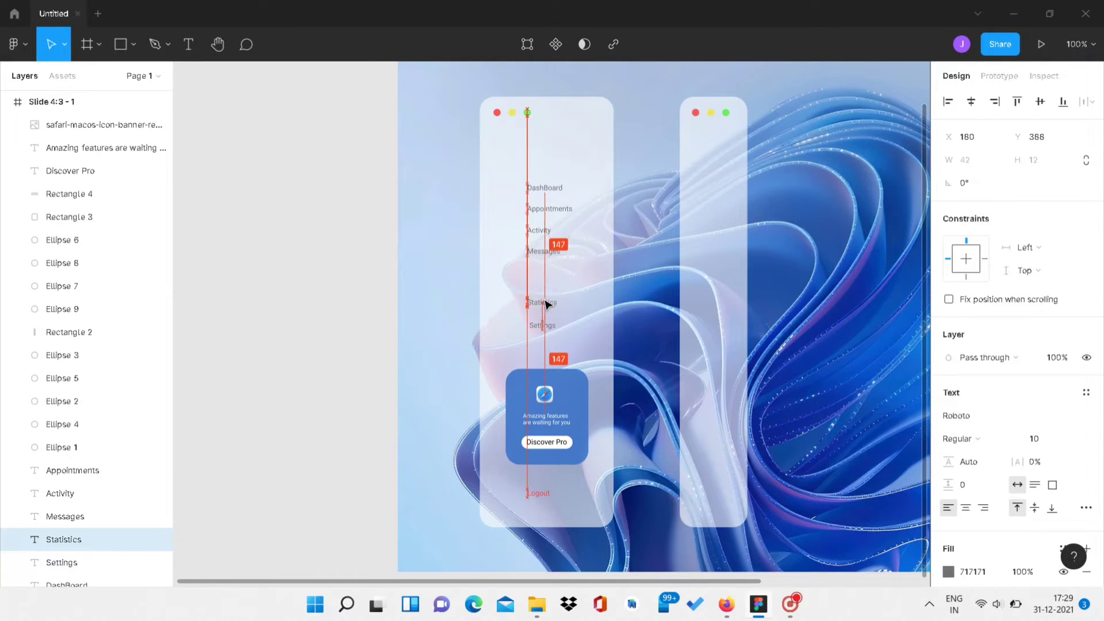
click(537, 253)
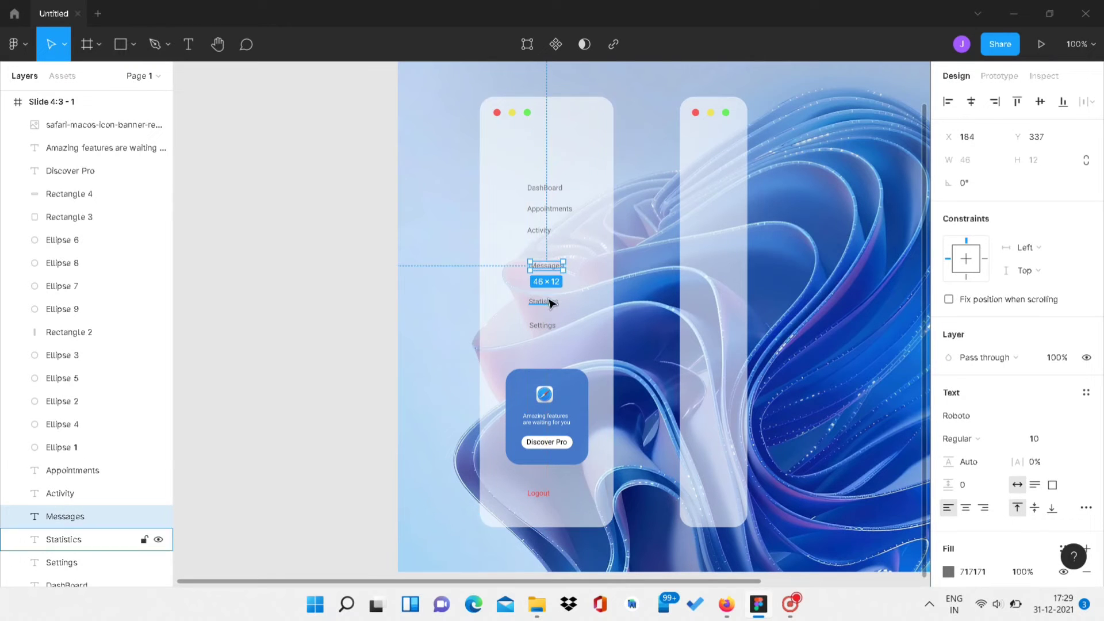
click(549, 189)
click(562, 215)
drag(562, 211, 558, 197)
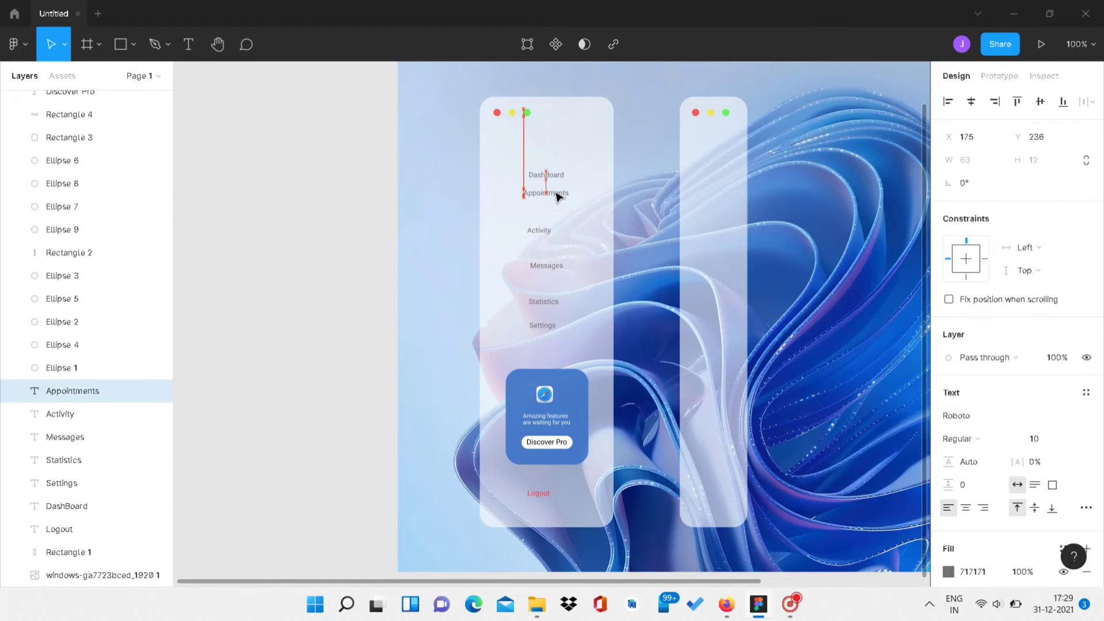
drag(541, 332, 541, 343)
click(547, 266)
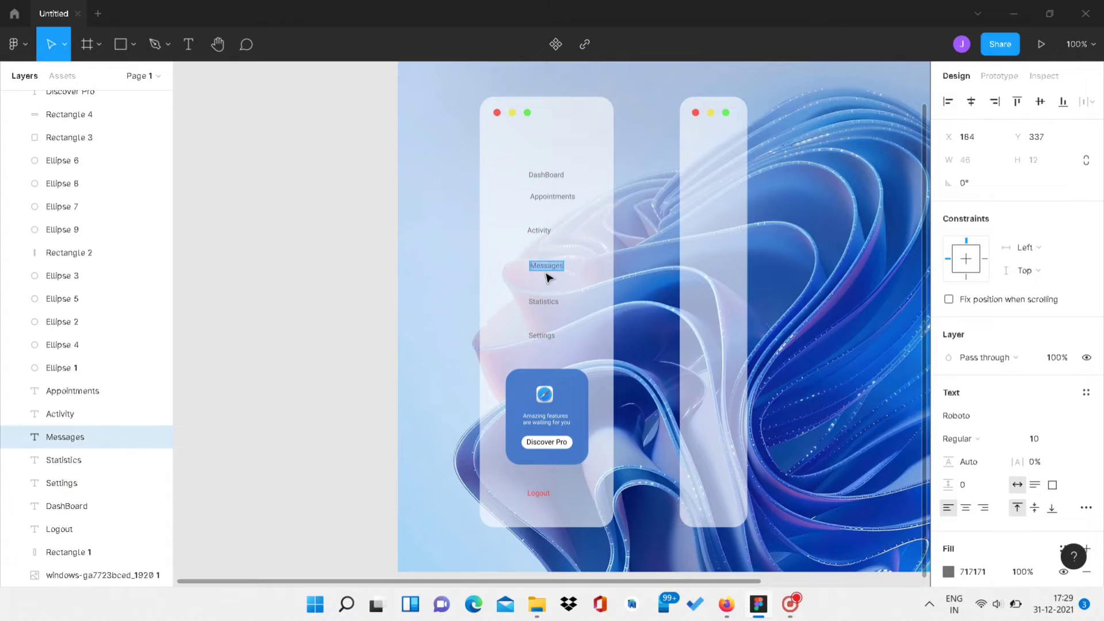
click(548, 337)
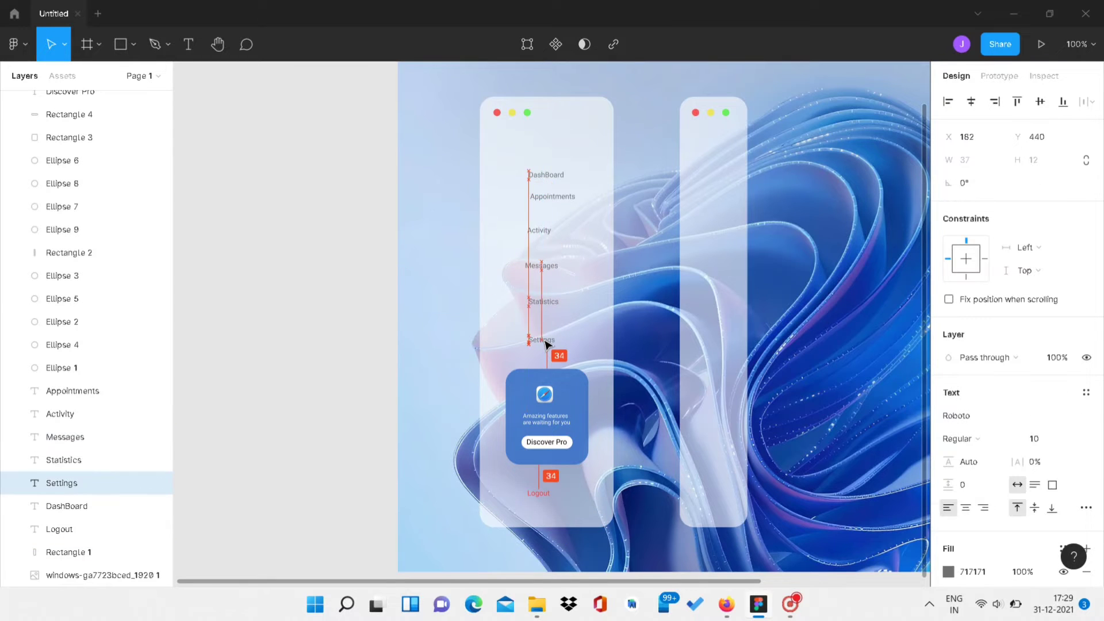
drag(559, 199, 550, 201)
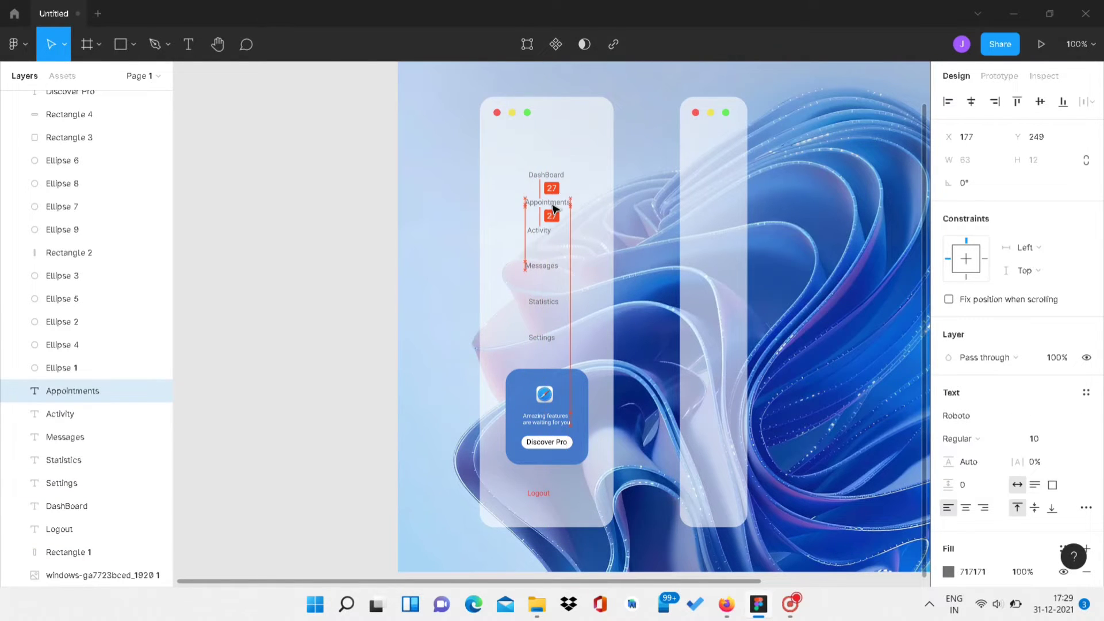
click(548, 270)
drag(551, 270, 548, 289)
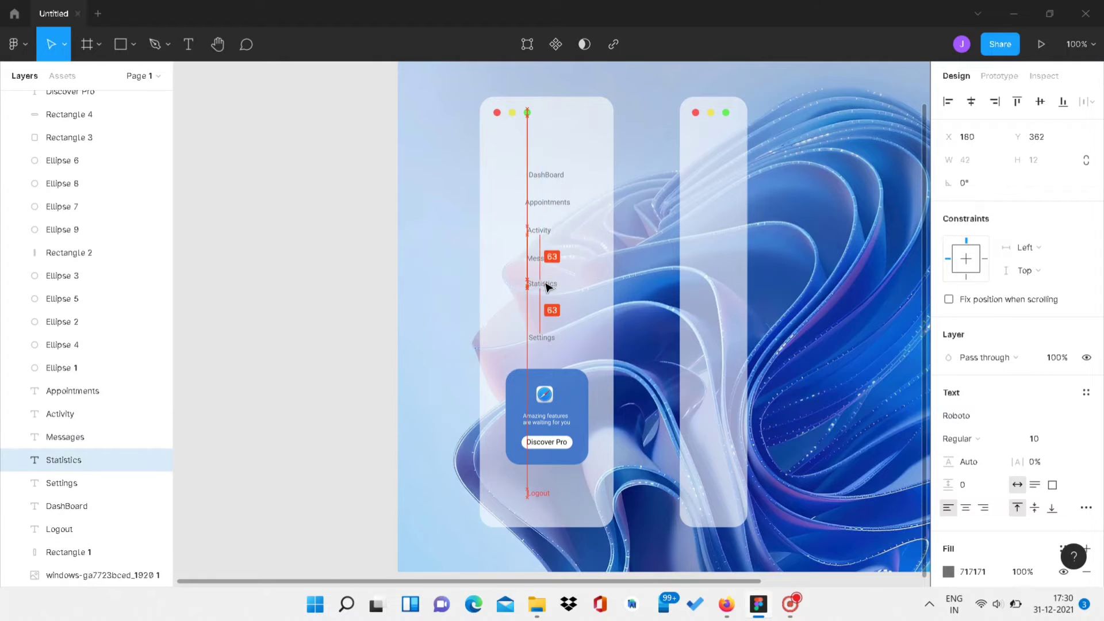
drag(542, 339, 541, 344)
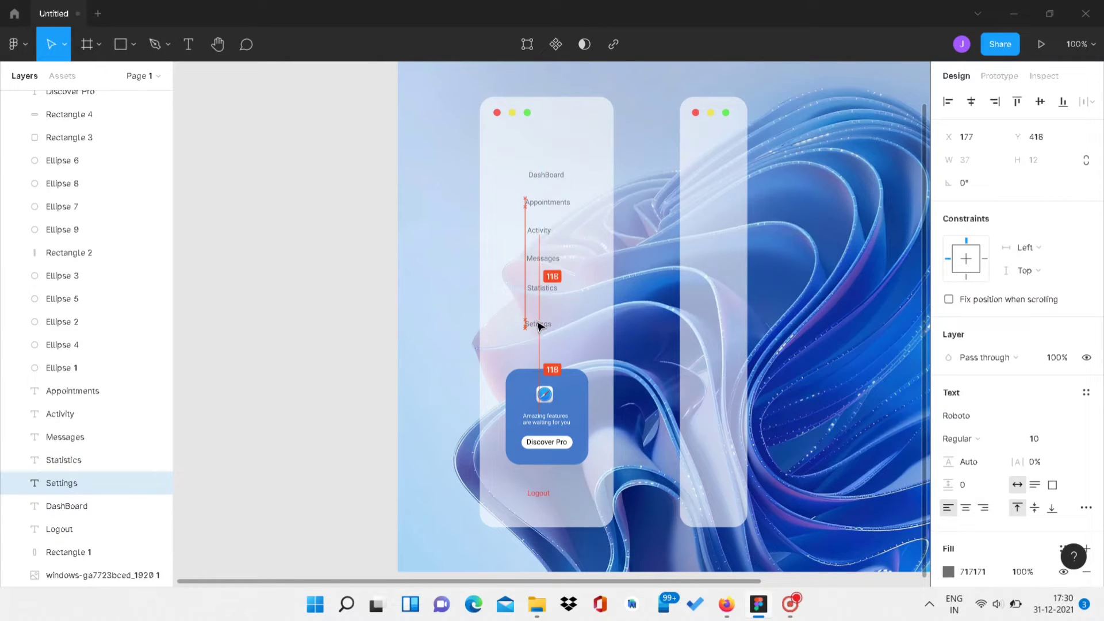
Select all six menu labels and apply Tidy up (Ctrl+Alt+T).
click(543, 258)
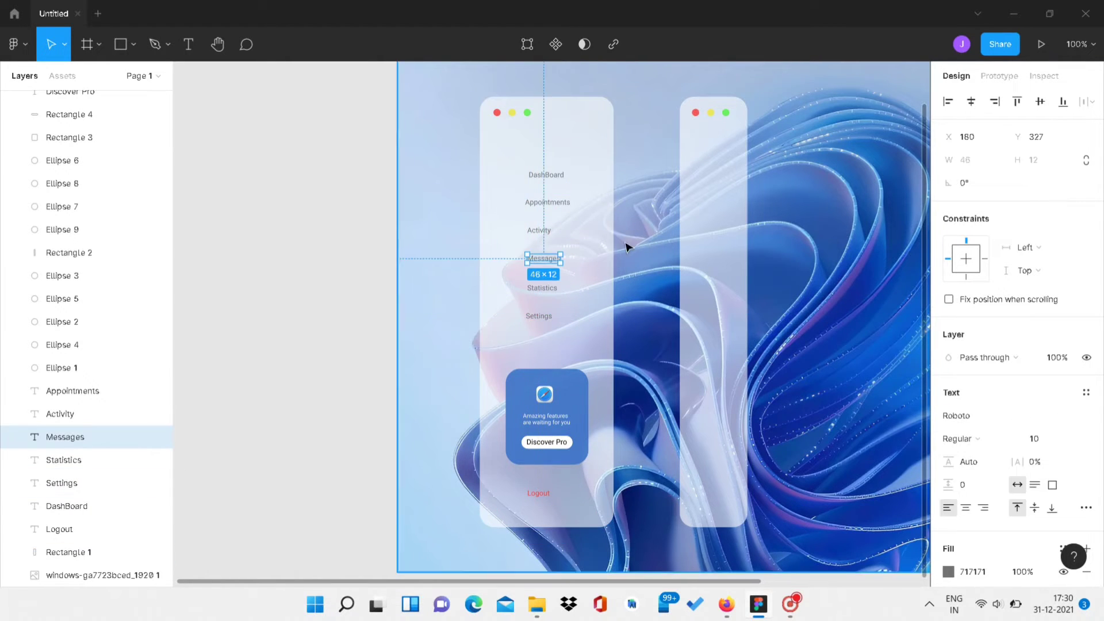
click(546, 202)
click(549, 175)
shift+click(540, 316)
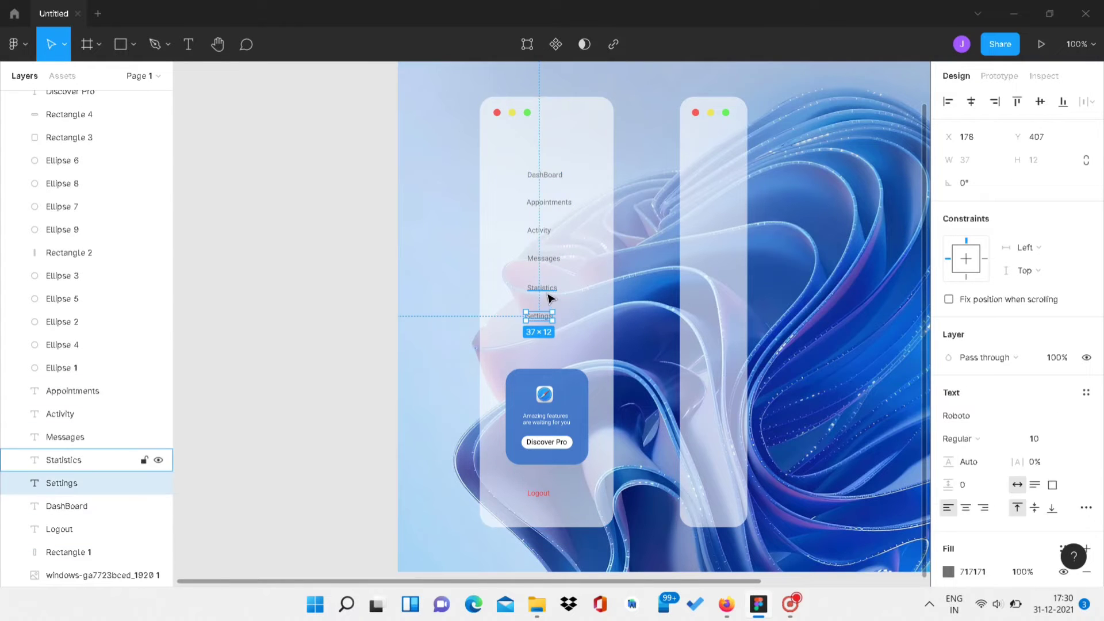
drag(550, 295, 542, 213)
key(ctrl+alt+t)
click(543, 509)
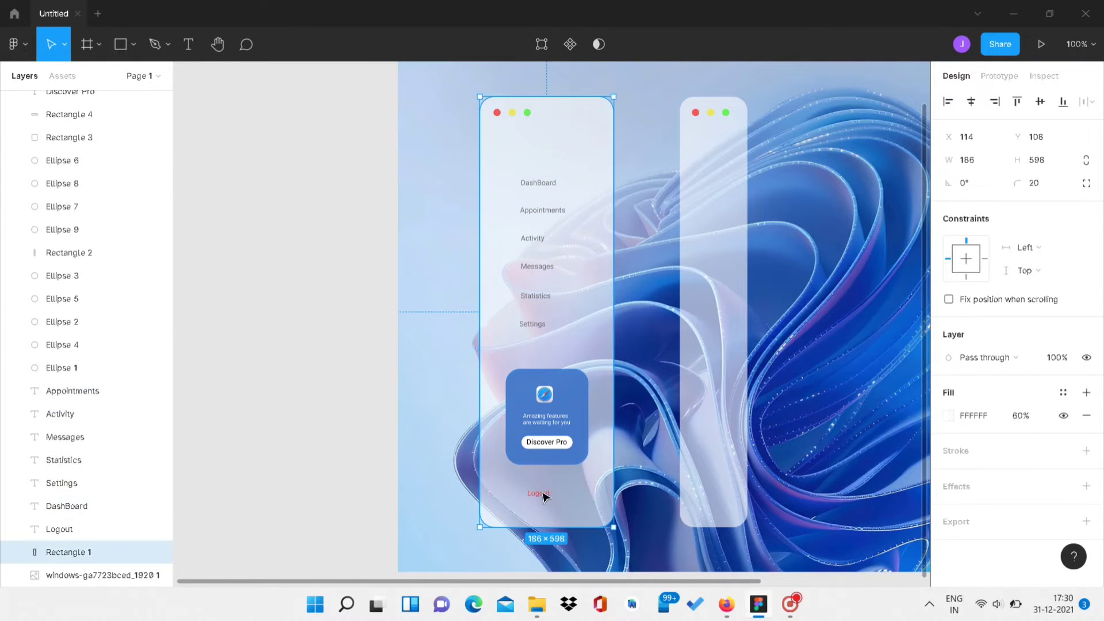
Import the fi-rr-apps icon SVG via Place image and size it 10×10.
click(13, 44)
click(196, 172)
double_click(201, 118)
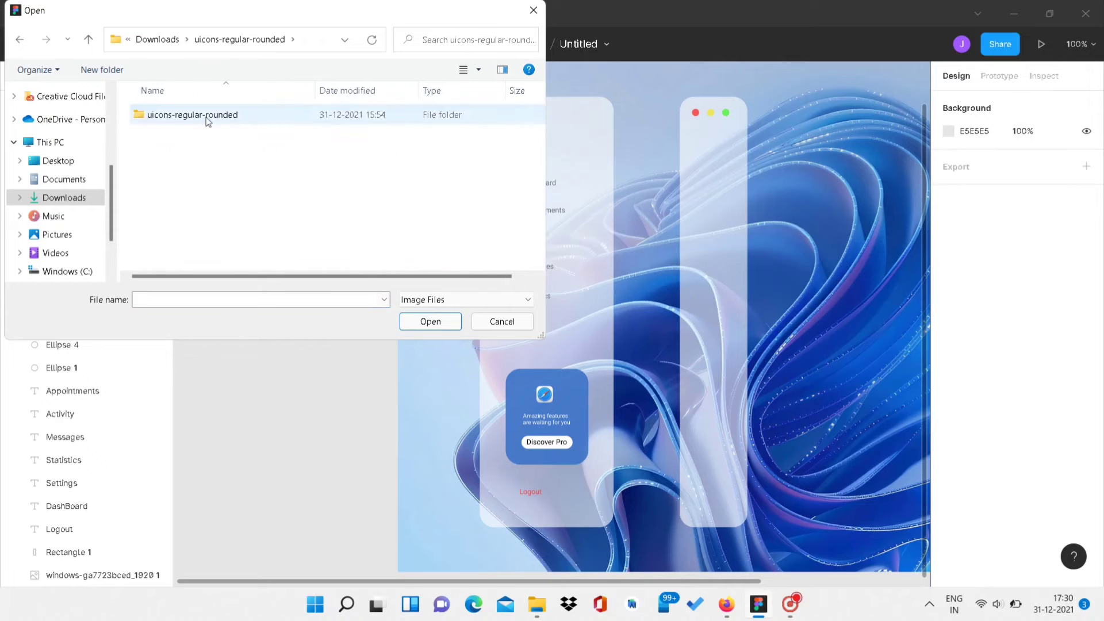
scroll(541, 99, down, 2)
scroll(333, 190, down, 4)
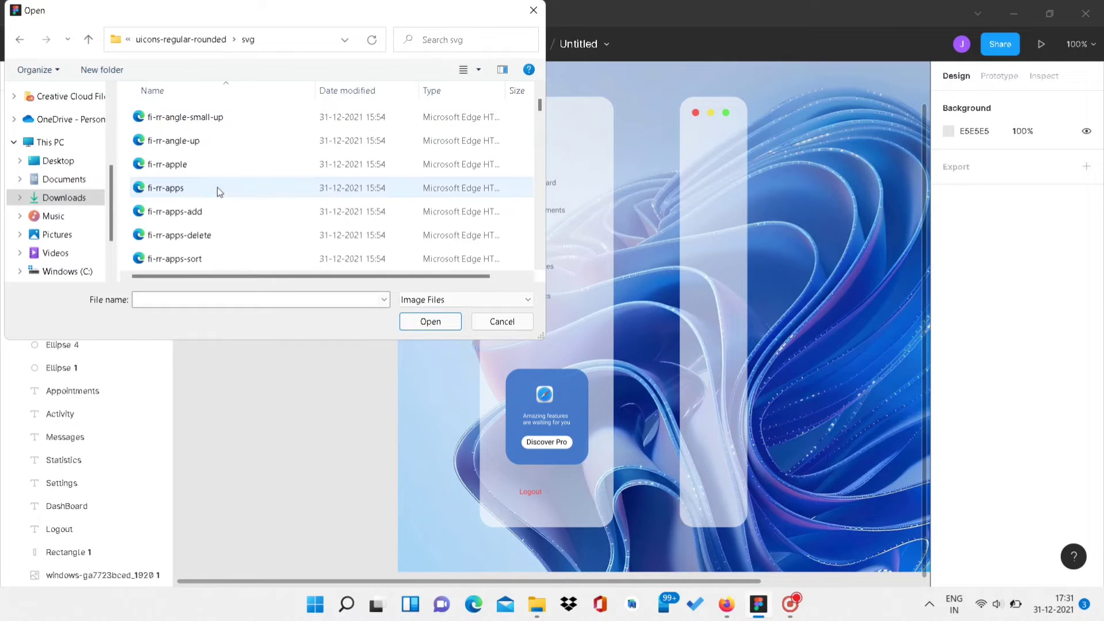
double_click(172, 187)
click(972, 183)
text(10)
key(Return)
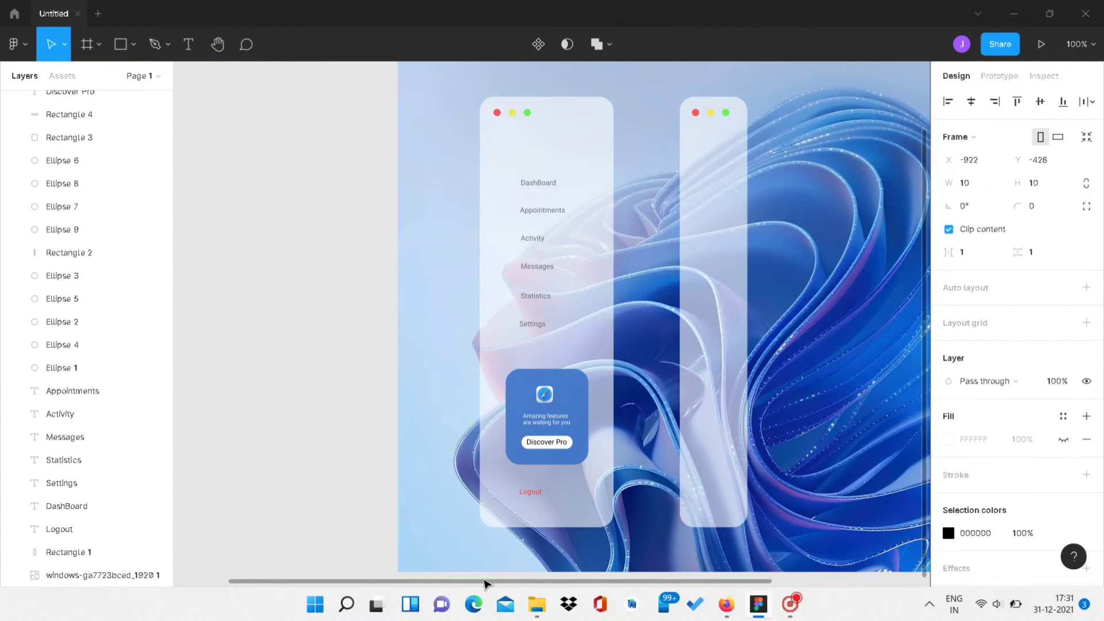
Place the apps icon beside the DashBoard label and edit its colour.
scroll(485, 575, left, 3)
drag(278, 118, 685, 302)
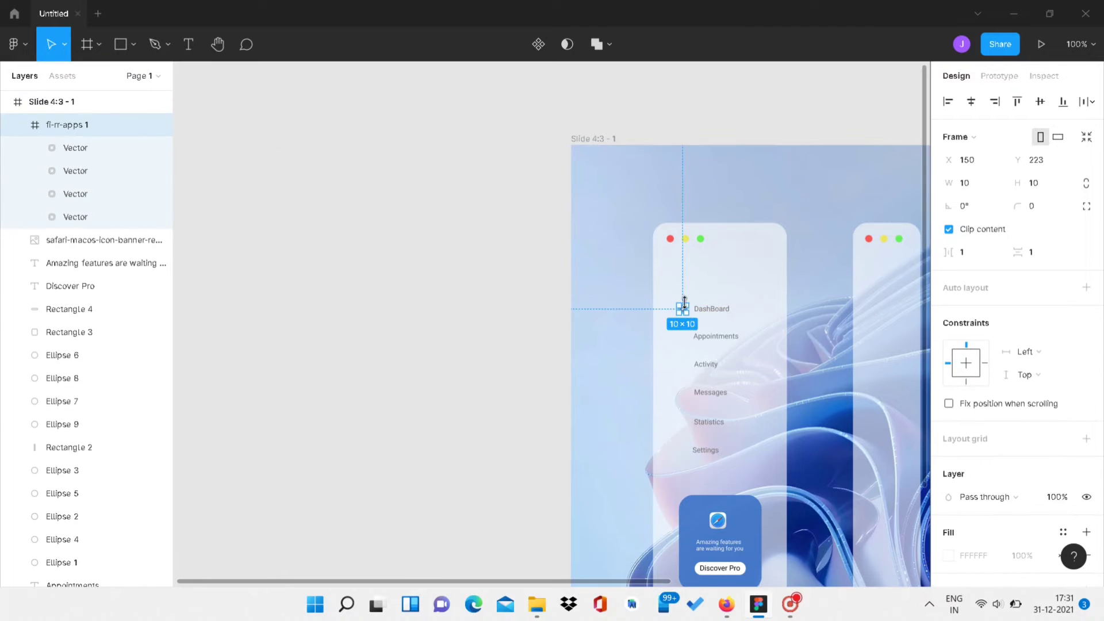
scroll(1012, 403, down, 3)
click(948, 463)
text(17171)
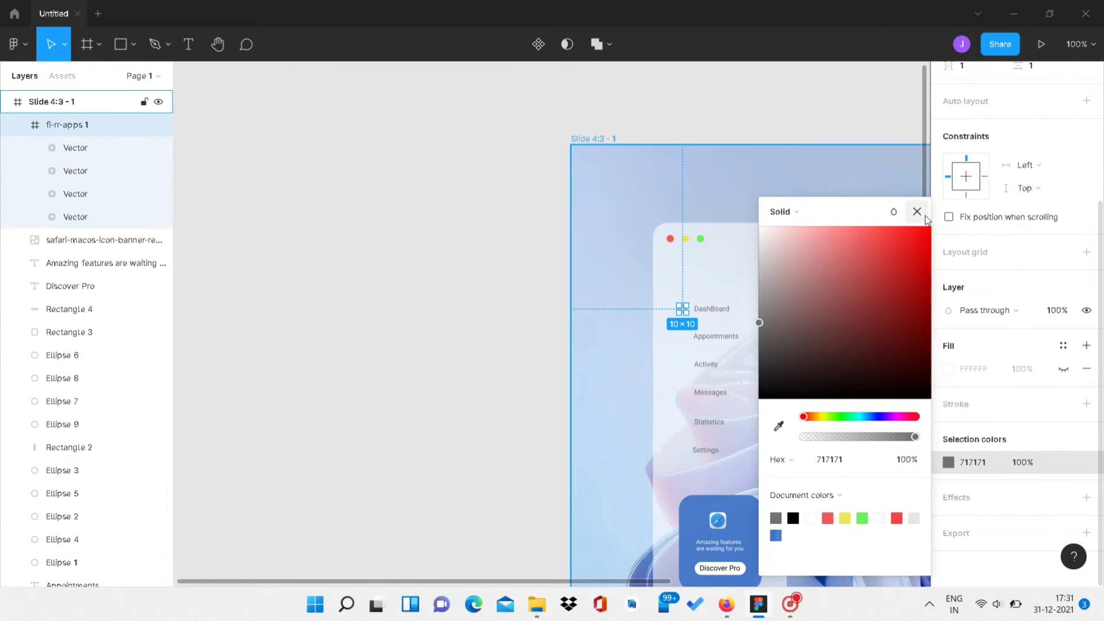
click(488, 362)
Import the navigation icon SVG from the icon pack folder.
click(14, 44)
click(218, 173)
scroll(387, 138, down, 5)
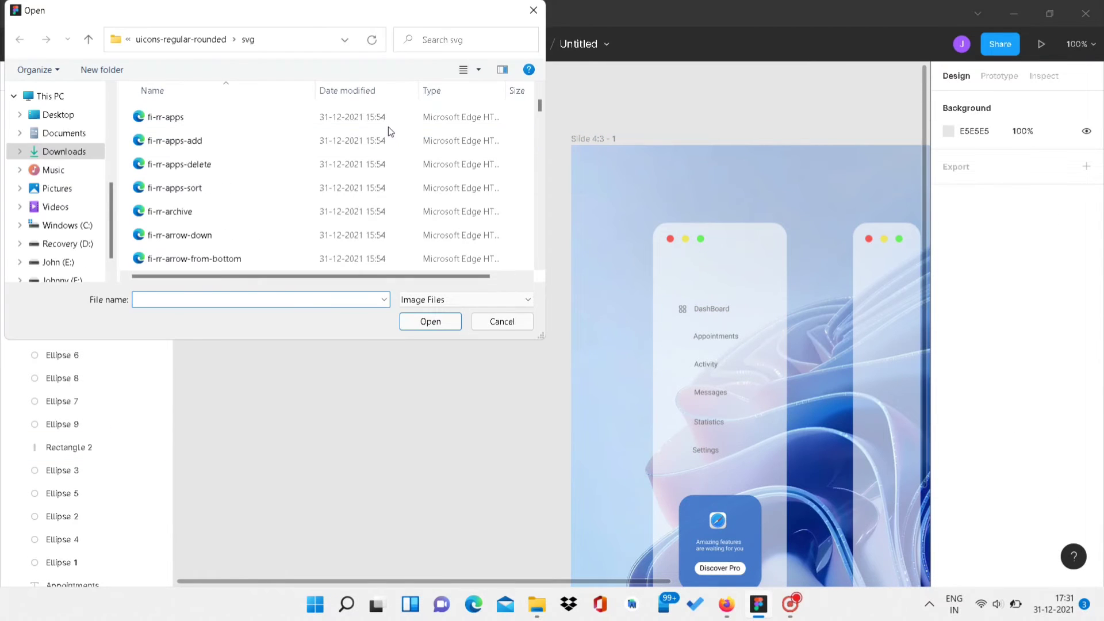
scroll(390, 122, down, 5)
scroll(392, 120, down, 5)
scroll(392, 118, down, 5)
scroll(395, 113, down, 5)
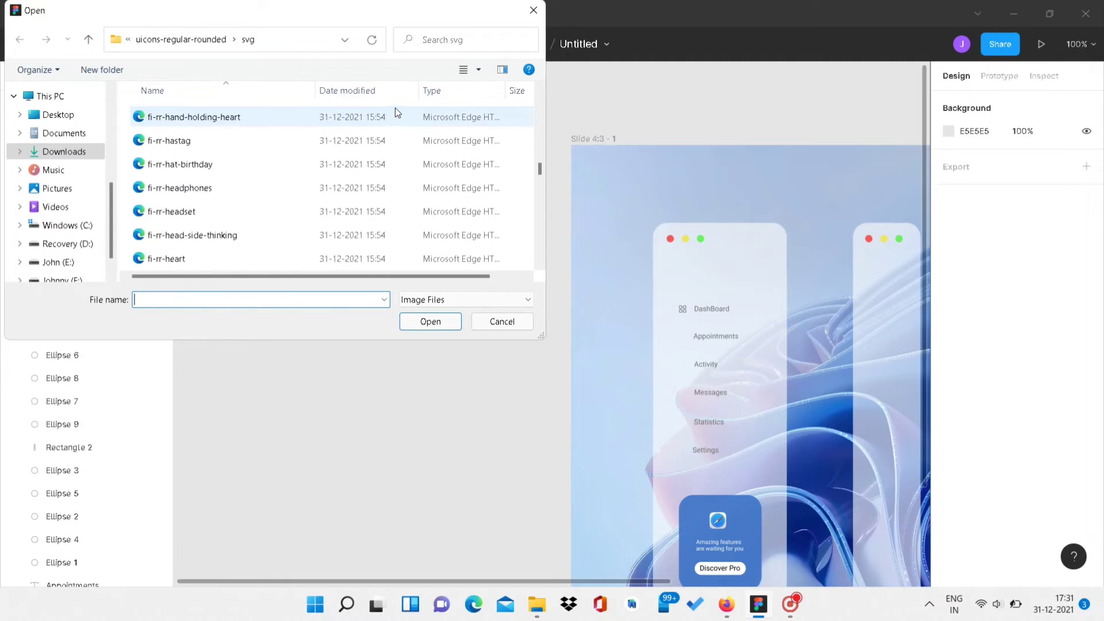
scroll(394, 108, down, 5)
double_click(392, 107)
Shrink the navigation icon to 10×10 and place it beside Messages.
click(312, 182)
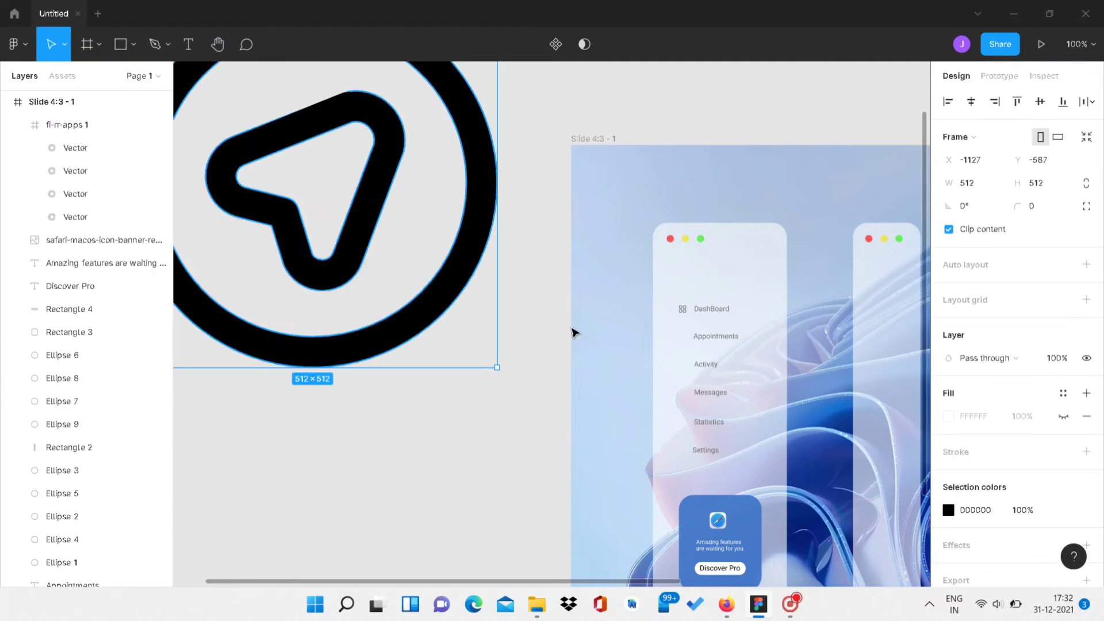
click(949, 510)
click(978, 182)
text(10)
key(Return)
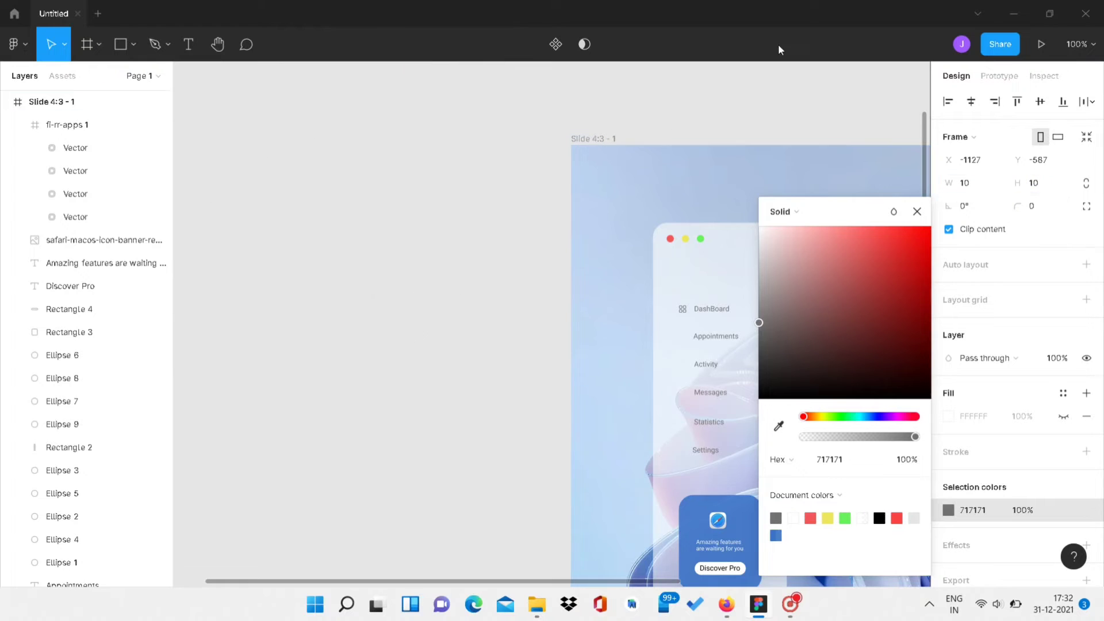
click(917, 211)
drag(657, 582, 629, 582)
scroll(240, 140, up, 3)
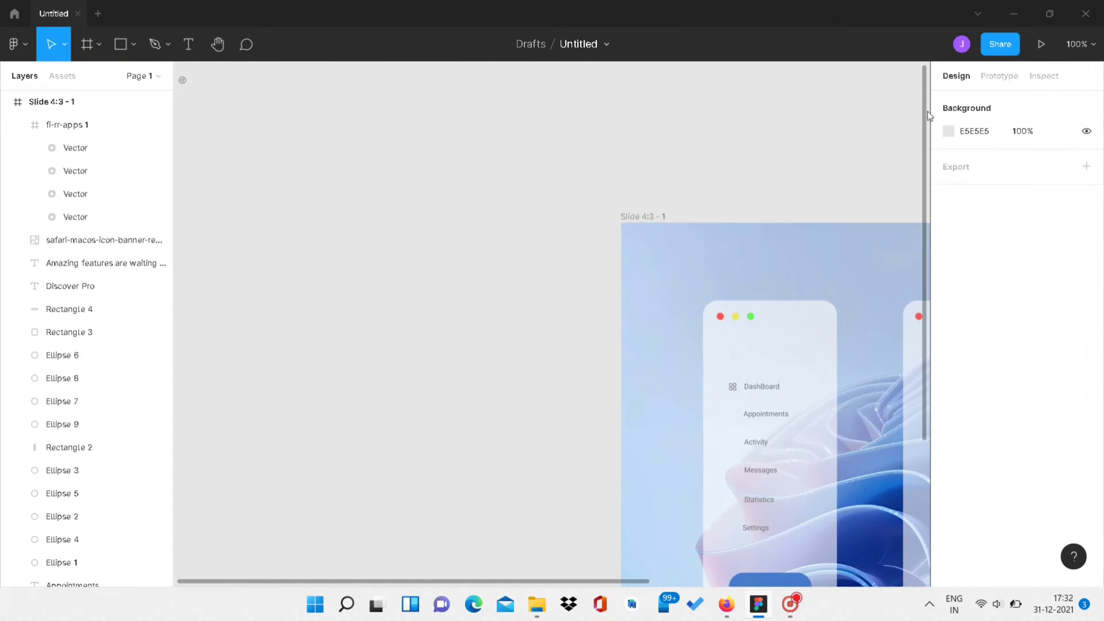
drag(183, 104, 736, 492)
key(Escape)
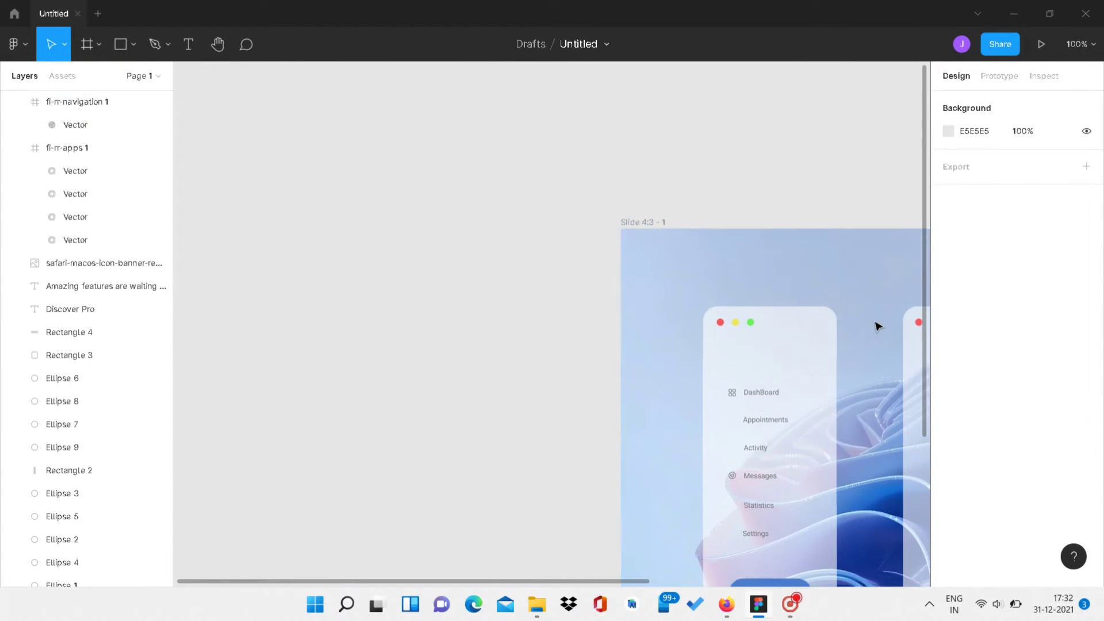
Import the settings gear icon SVG and shrink it to 10×10.
scroll(878, 323, down, 5)
scroll(636, 581, right, 5)
click(17, 44)
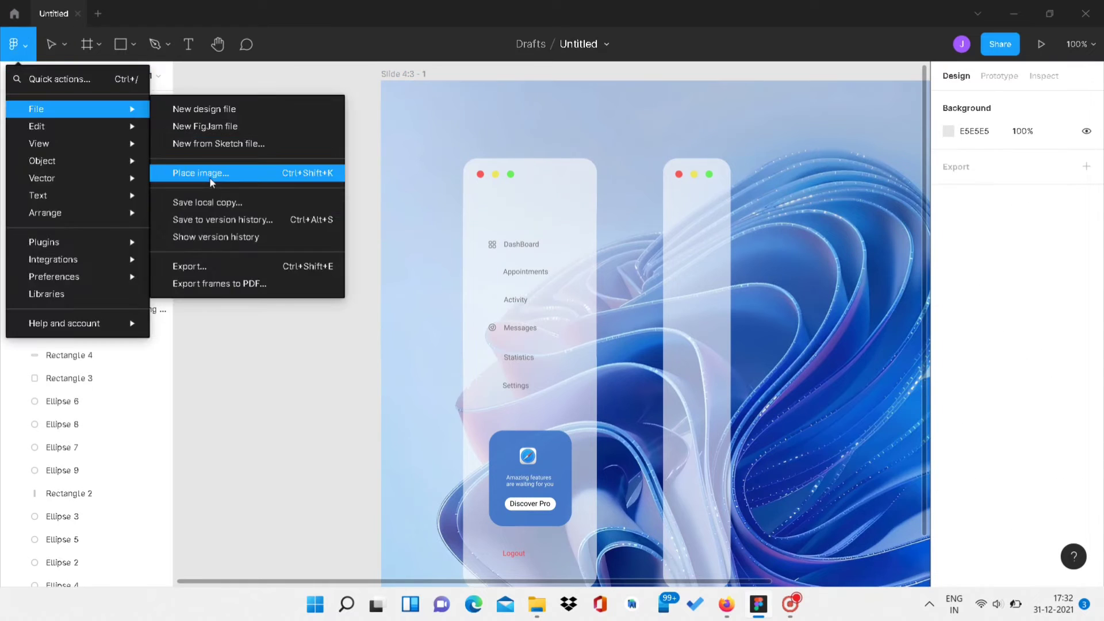
click(209, 175)
scroll(524, 213, down, 10)
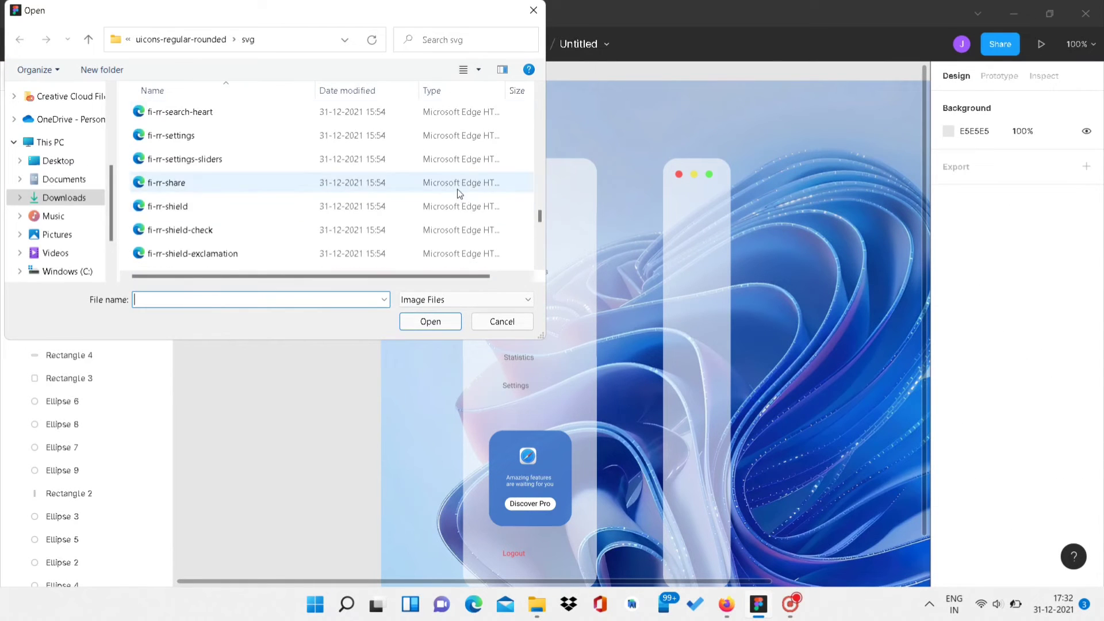
double_click(458, 135)
click(265, 190)
click(972, 183)
text(10)
key(Return)
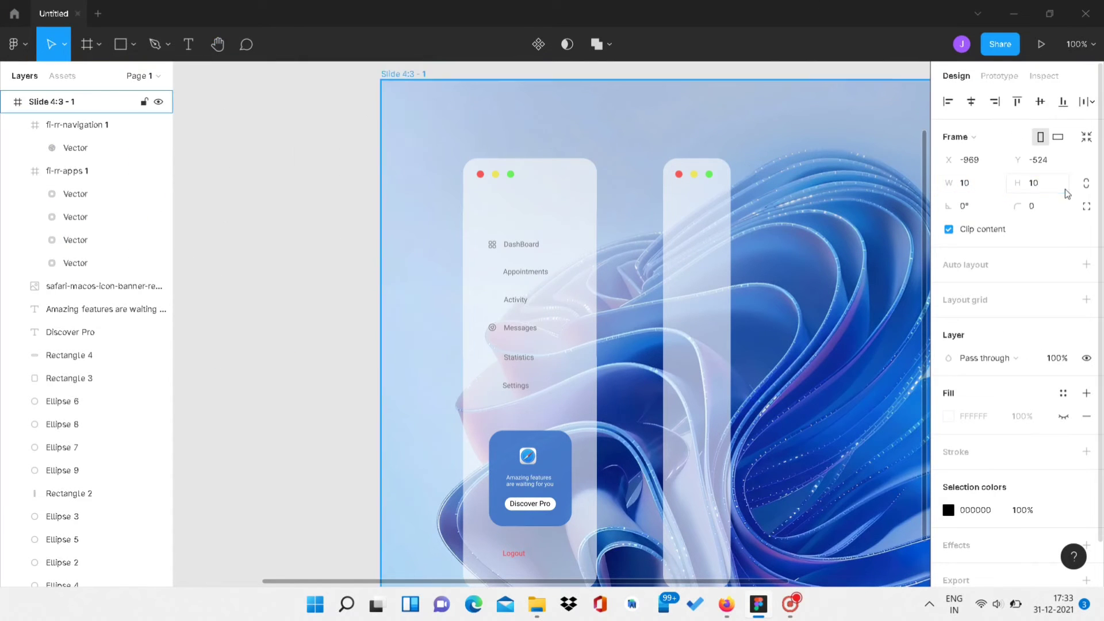
Zoom to 200%, place the gear icon beside Settings and make it grey.
scroll(915, 144, up, 2)
scroll(914, 144, left, 6)
scroll(914, 92, up, 2)
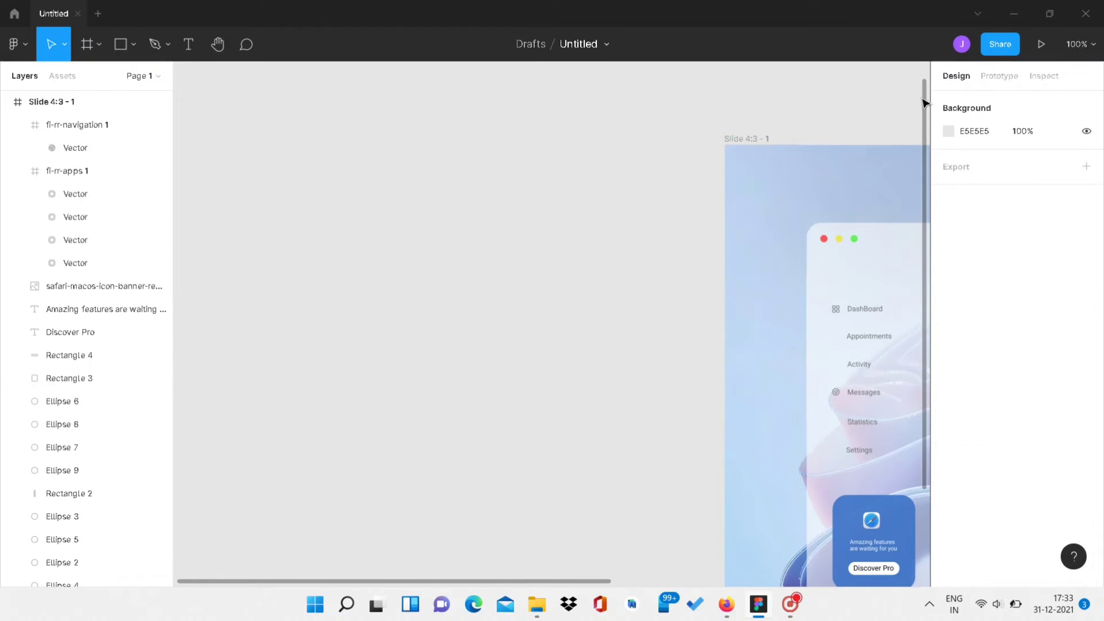
drag(400, 91, 401, 92)
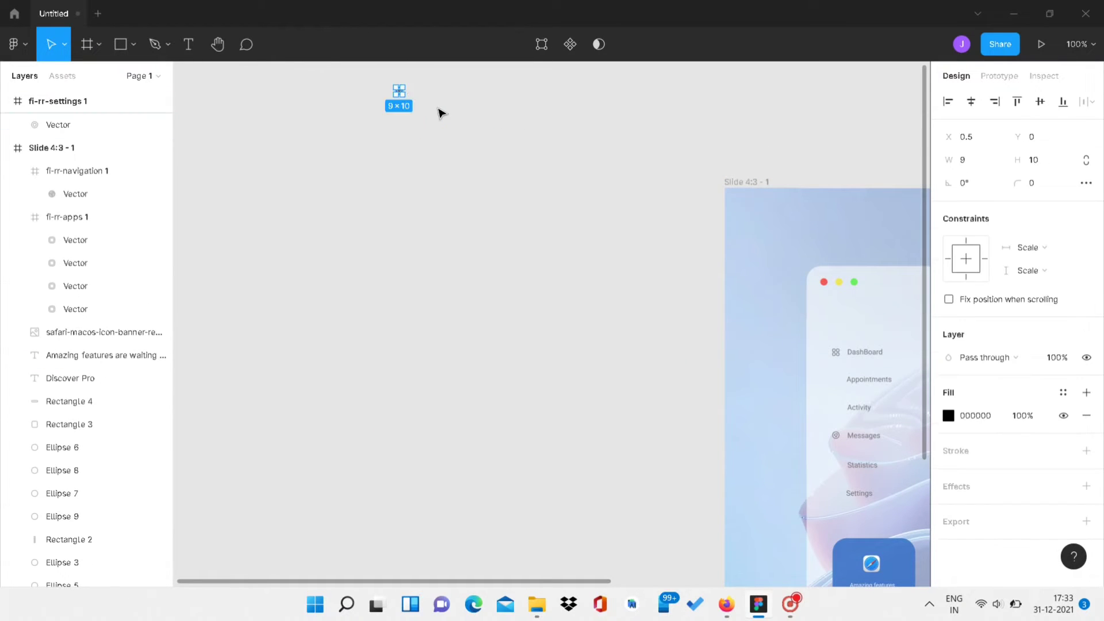
key(ctrl+plus)
drag(246, 145, 772, 445)
scroll(1036, 403, down, 3)
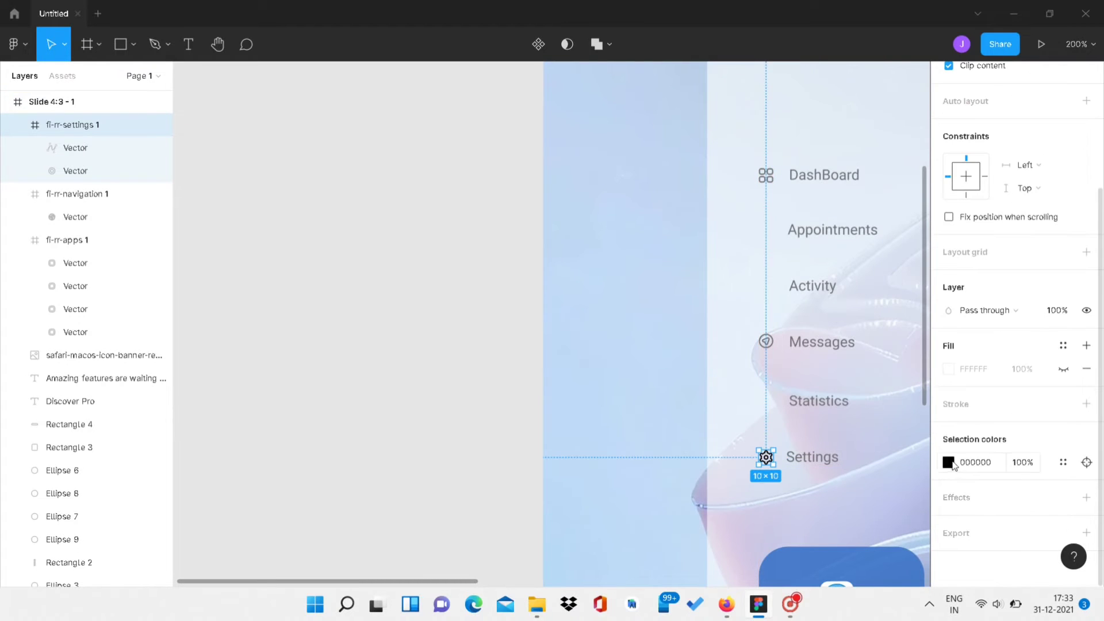
click(972, 460)
click(773, 175)
click(367, 160)
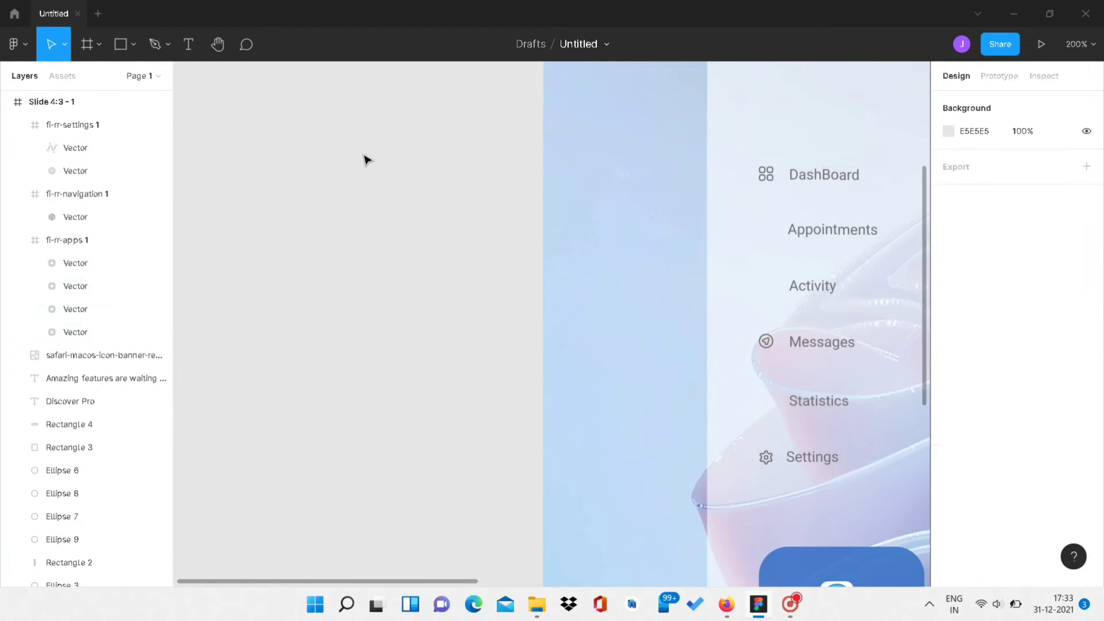
Import the stats icon at 10×10, place it beside Statistics and make it grey.
click(14, 44)
click(199, 177)
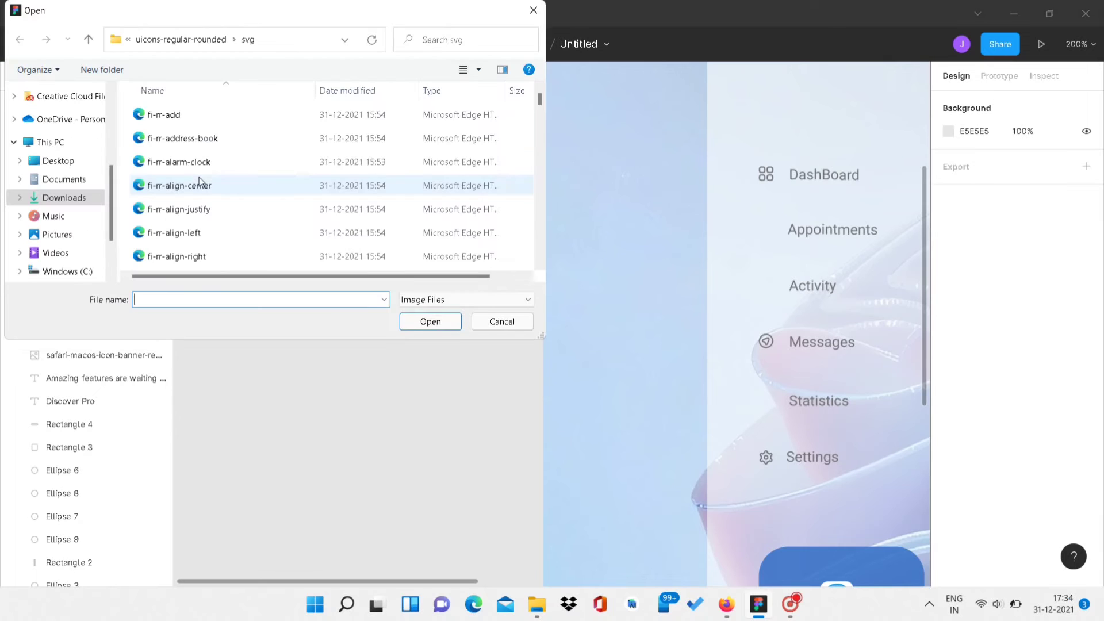
drag(540, 101, 540, 178)
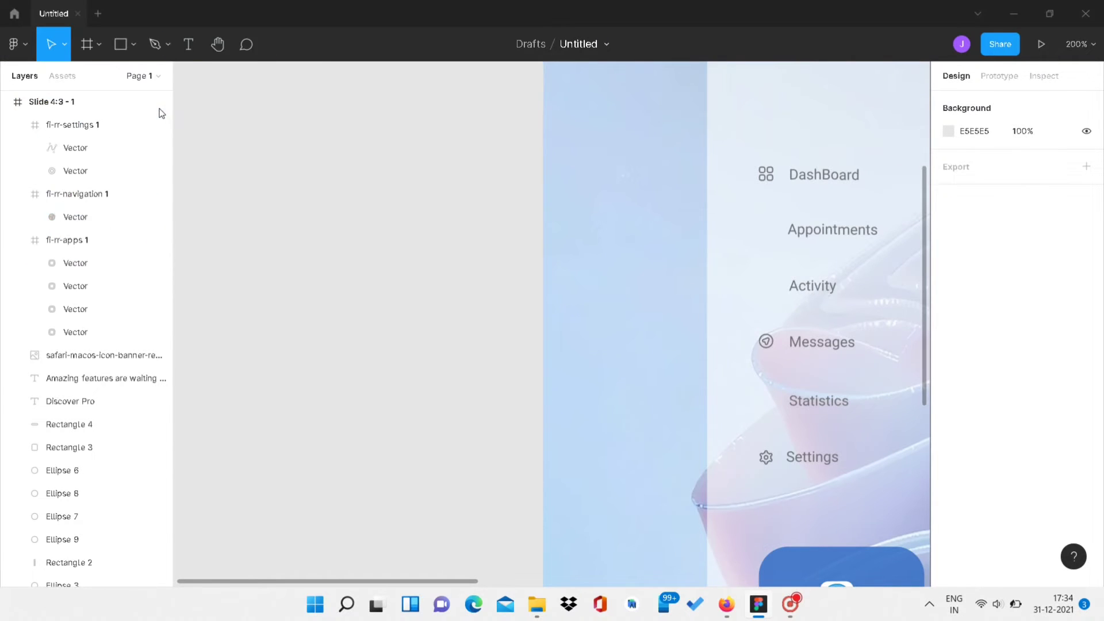
text(10)
key(Return)
scroll(266, 118, up, 5)
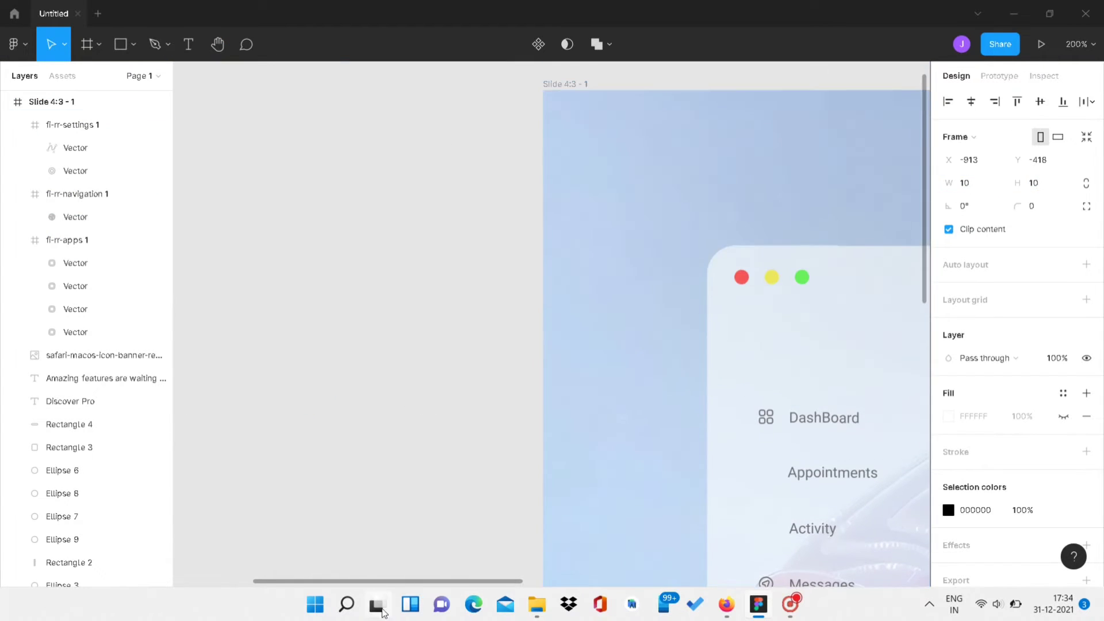
scroll(266, 118, left, 5)
drag(265, 118, 707, 443)
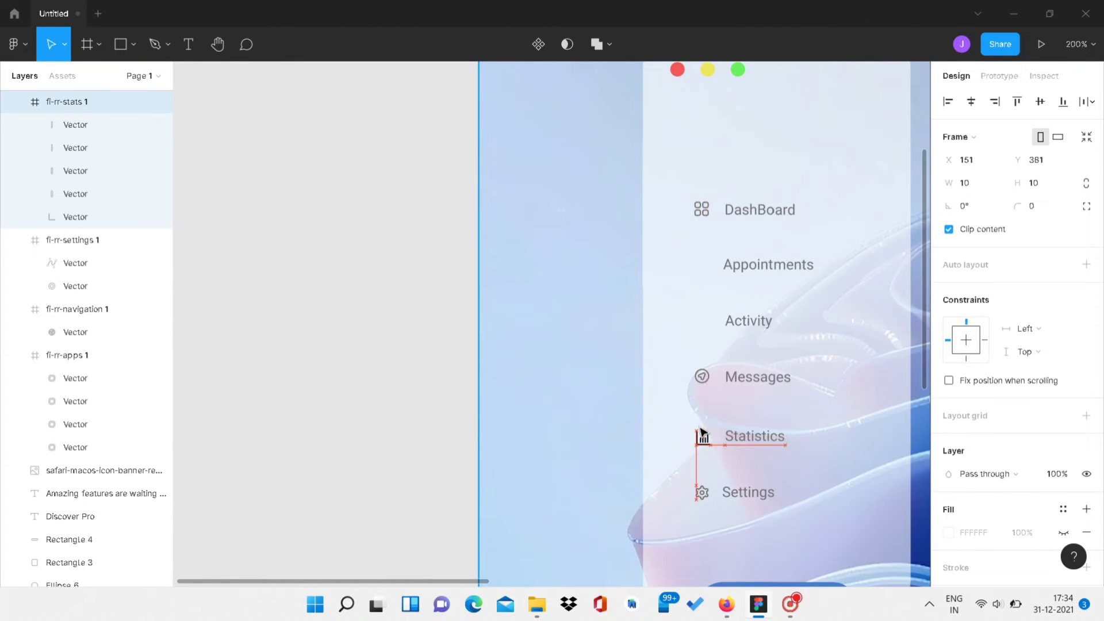
mouse_move(701, 432)
mouse_down()
mouse_move(700, 401)
mouse_move(704, 435)
mouse_up()
scroll(978, 374, down, 3)
click(949, 462)
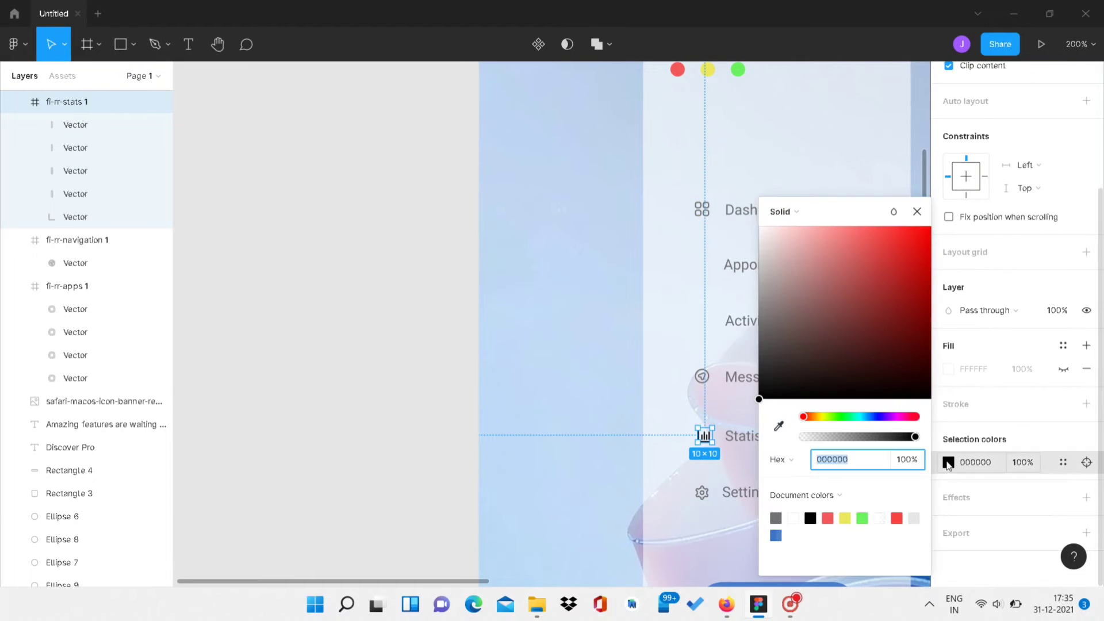
click(313, 236)
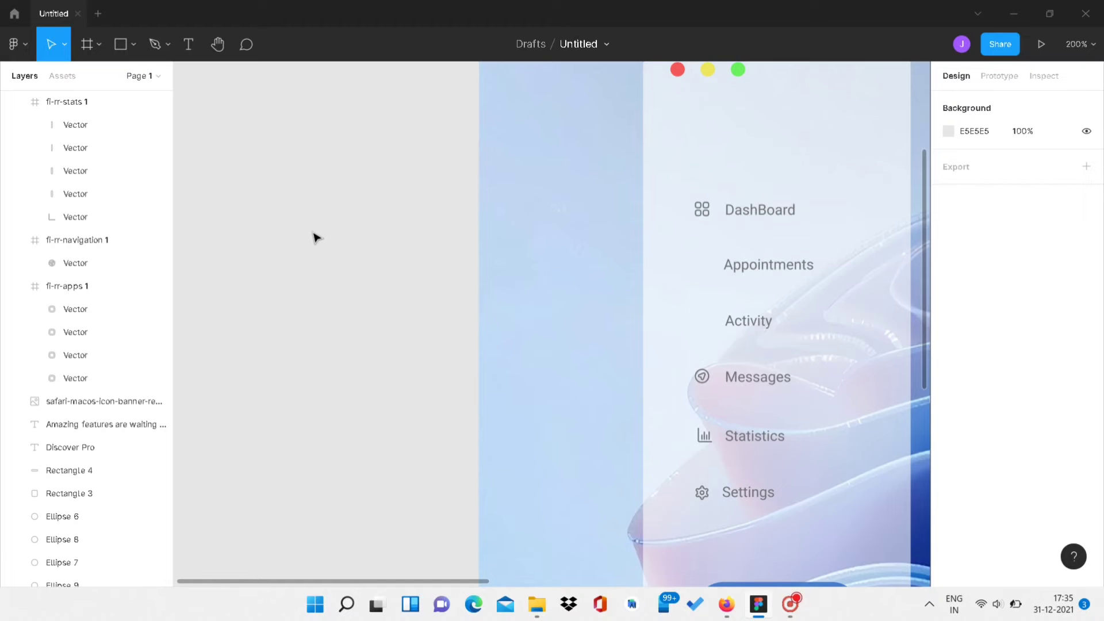
Import the asterisk icon, colour it 717171 and size it 10×10.
key(shift+0)
key(ctrl+shift+k)
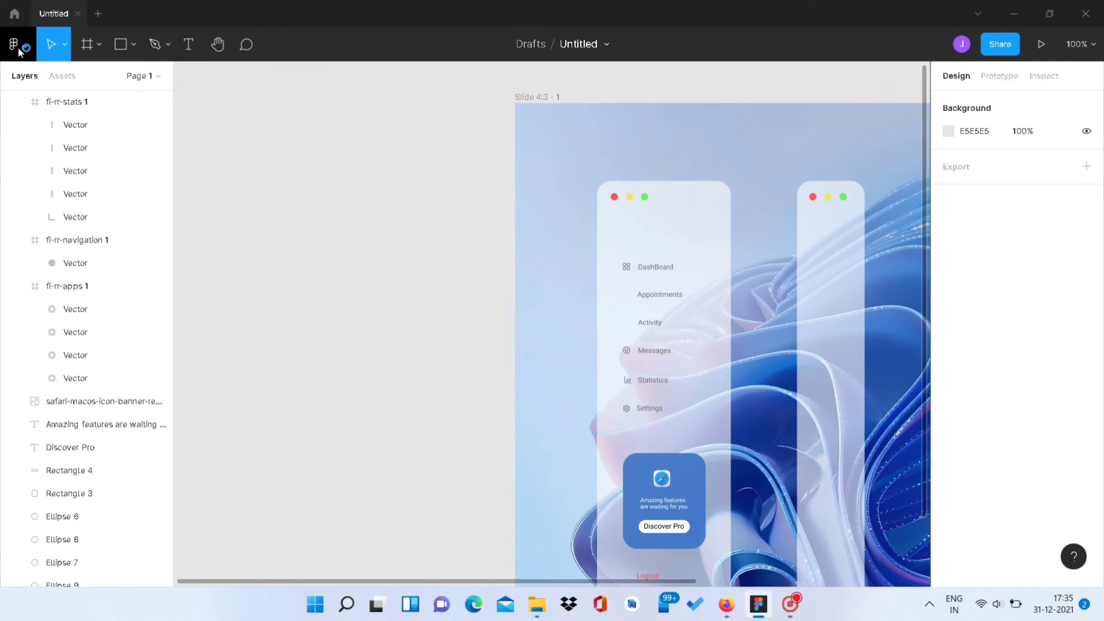
drag(541, 105, 536, 110)
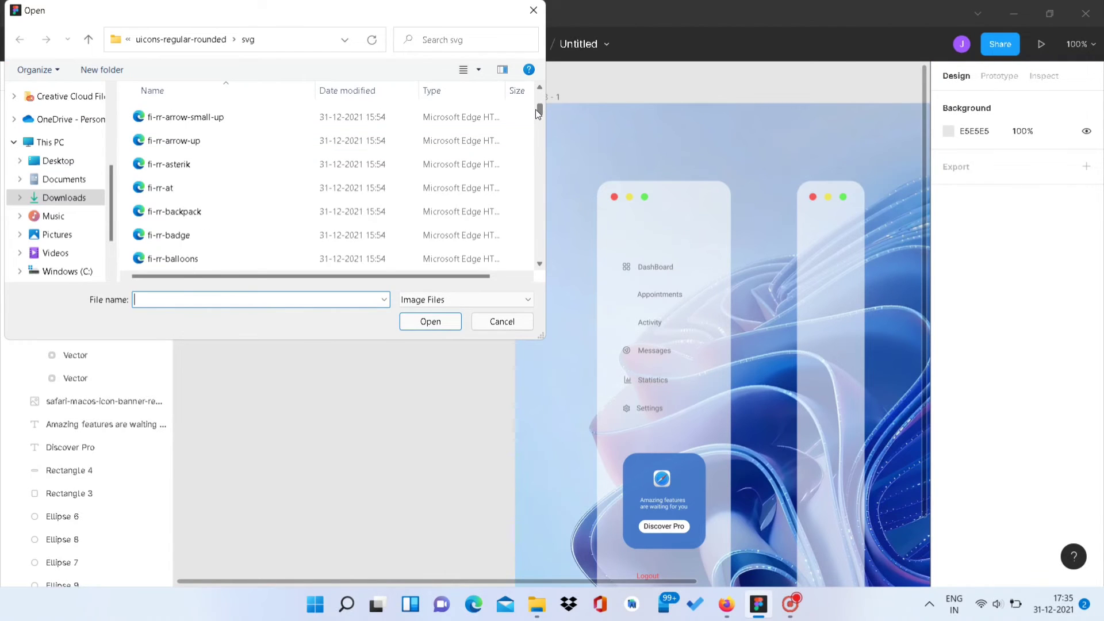
double_click(173, 140)
click(284, 235)
click(948, 510)
text(7171)
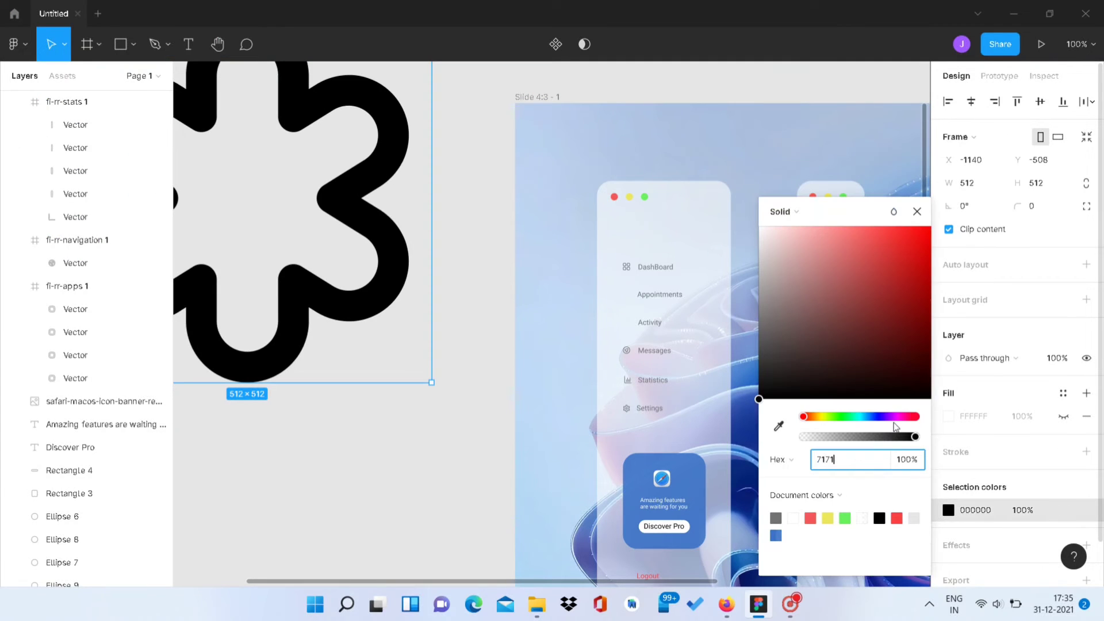
text(71)
key(Return)
click(966, 183)
text(10)
key(Tab)
text(10)
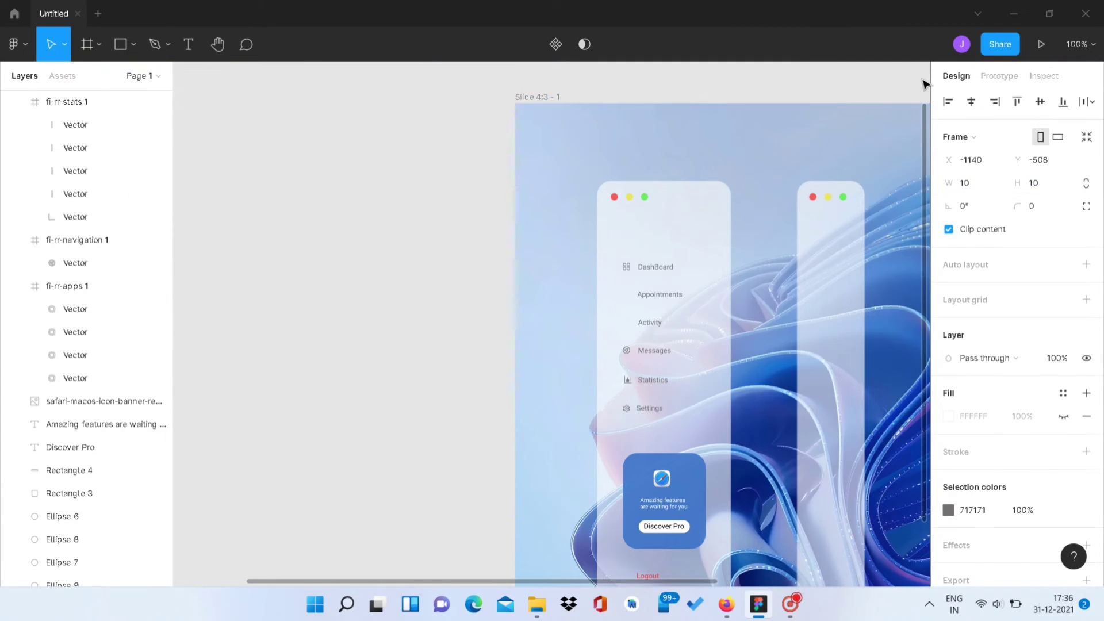
Place the asterisk icon beside the Activity label.
scroll(575, 230, up, 2)
scroll(575, 230, left, 5)
drag(259, 92, 824, 389)
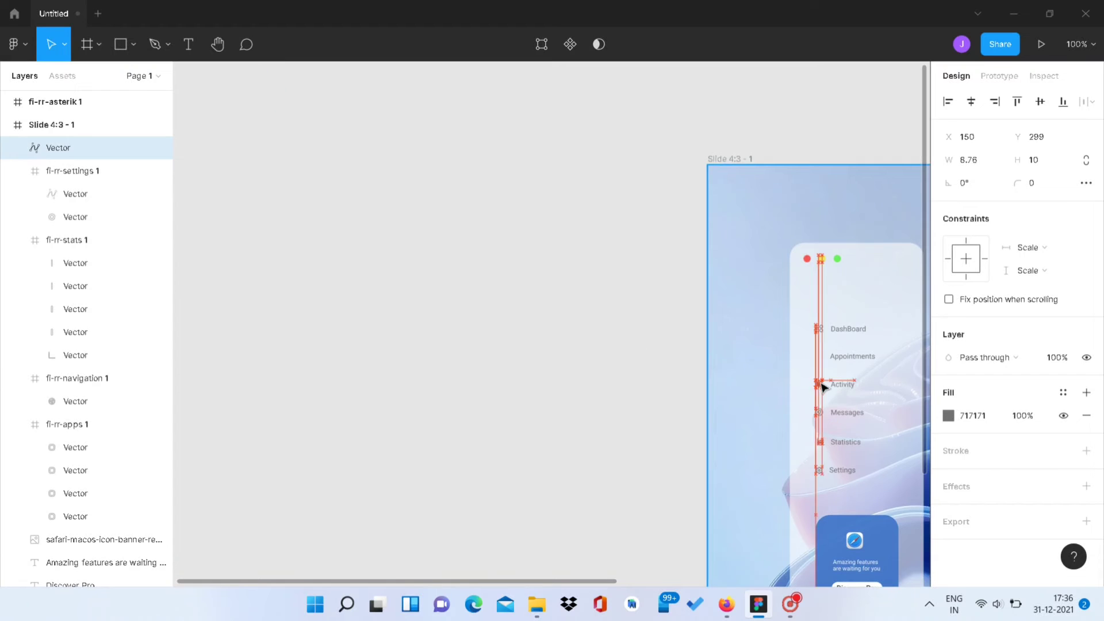
scroll(730, 506, left, 3)
scroll(730, 506, up, 5)
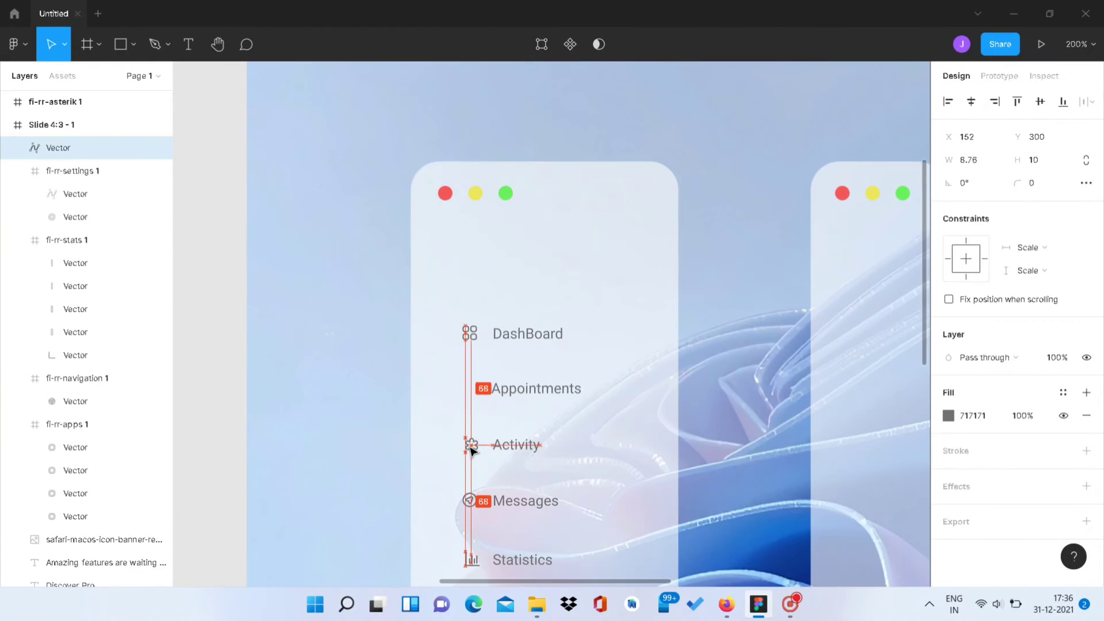
click(350, 386)
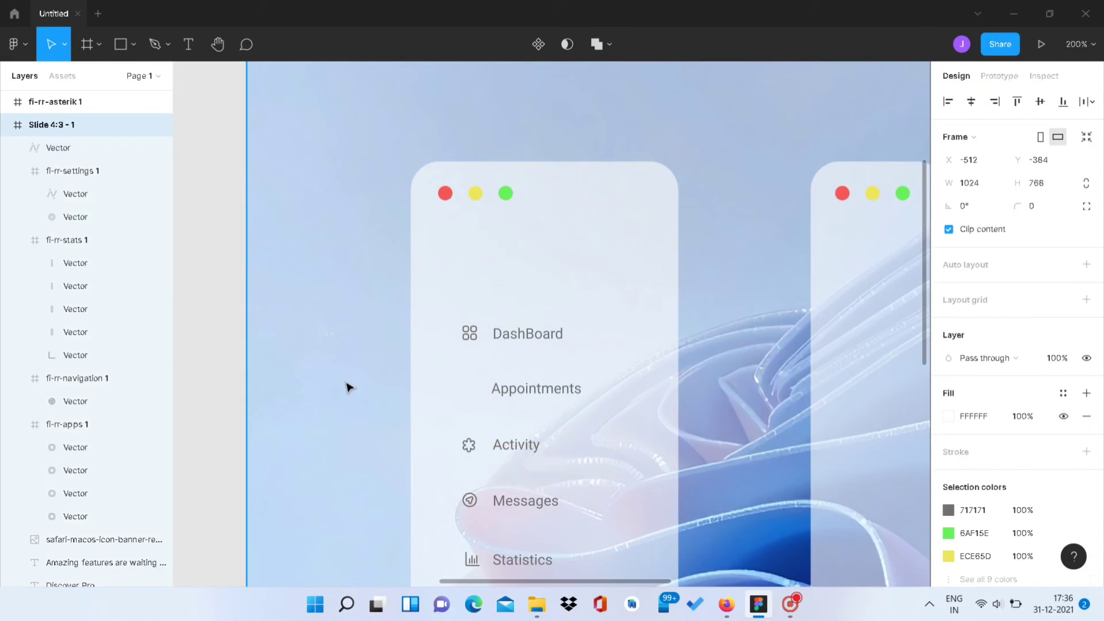
Import the bell icon SVG onto the canvas.
click(13, 43)
click(201, 173)
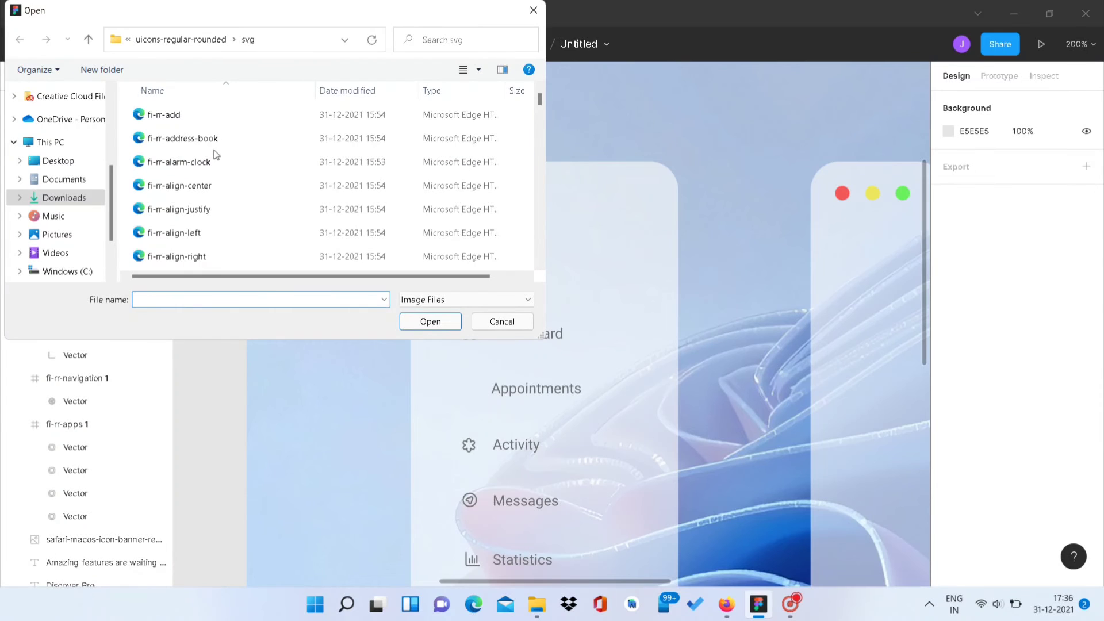
drag(540, 99, 539, 241)
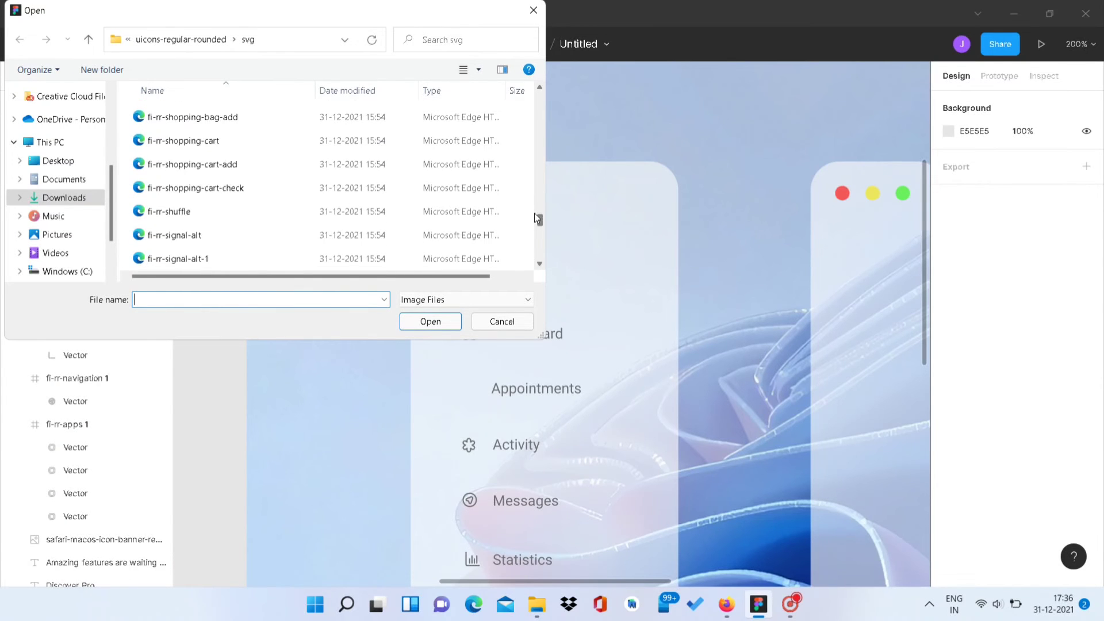
scroll(210, 211, down, 7)
scroll(212, 176, up, 4)
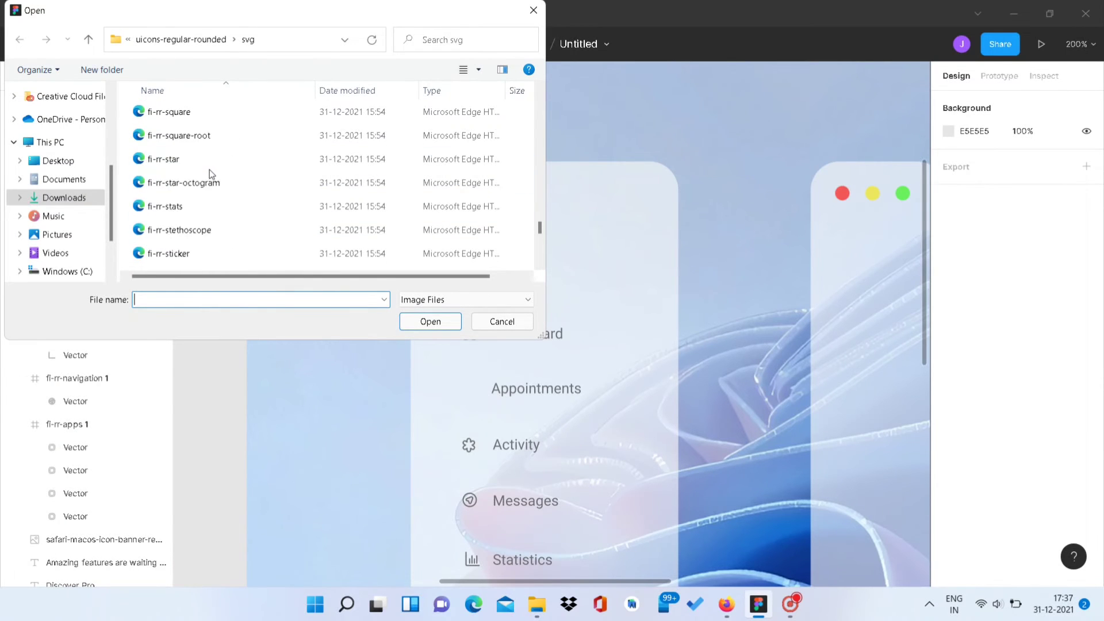
scroll(210, 173, up, 5)
scroll(214, 170, up, 5)
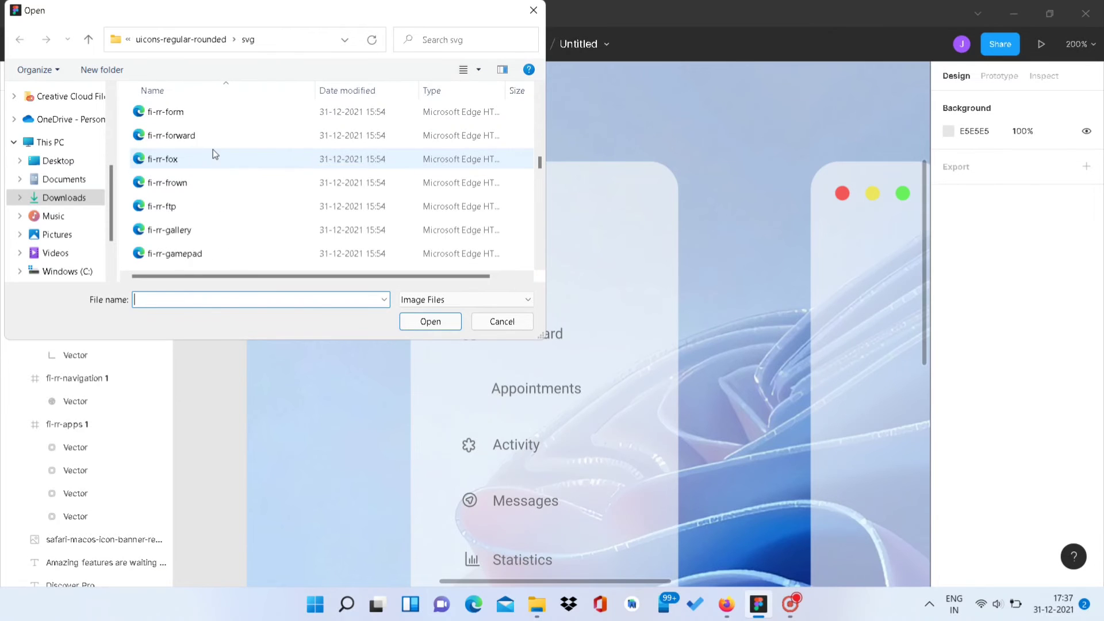
scroll(213, 153, up, 10)
scroll(212, 148, up, 10)
scroll(212, 147, up, 5)
double_click(197, 256)
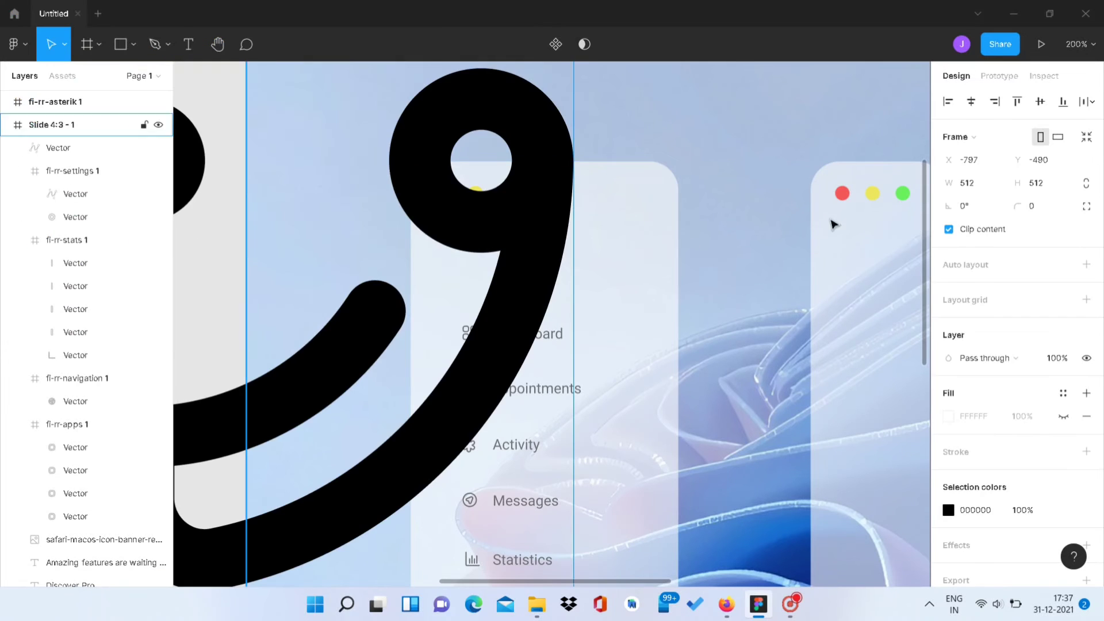
Colour the bell icon 717171, size it 10 wide, and place it beside Appointments.
click(948, 510)
key(Return)
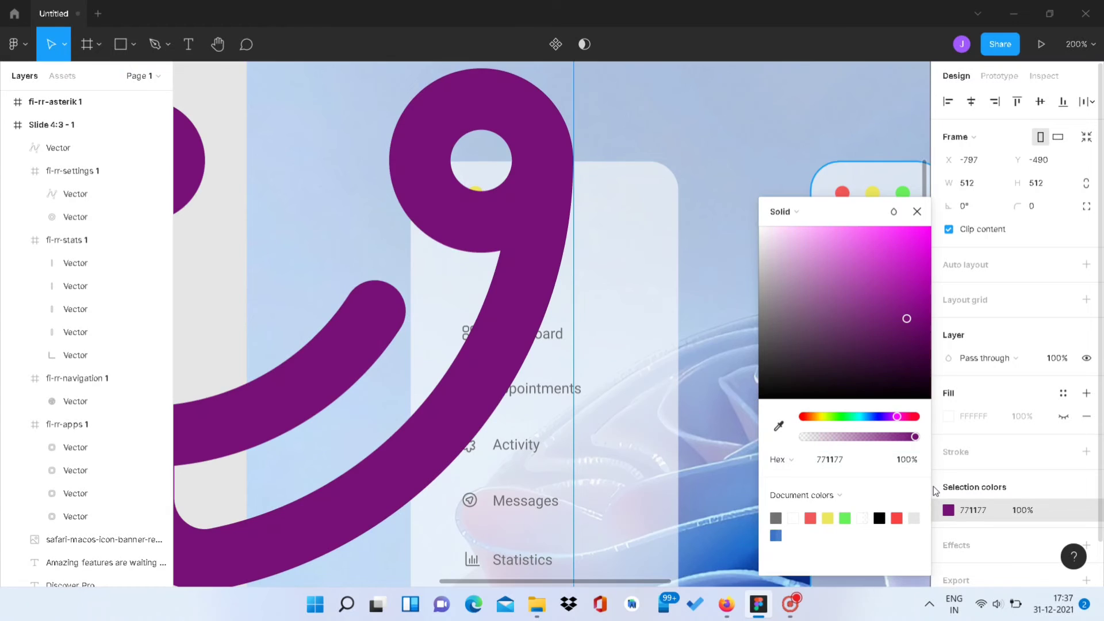
double_click(832, 460)
text(717171)
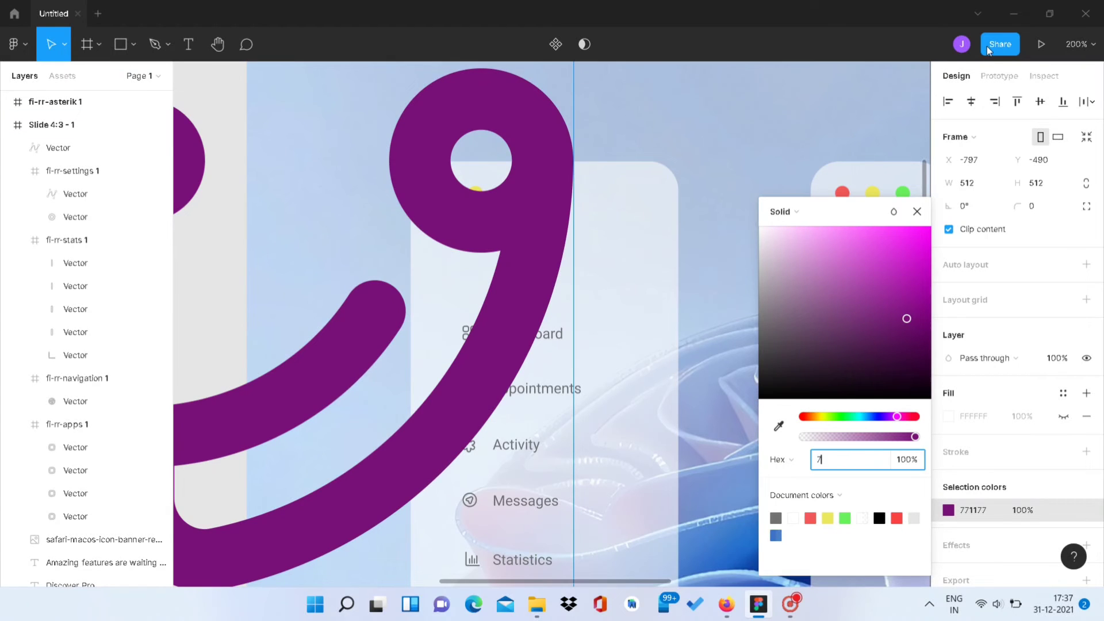
key(Return)
click(979, 189)
text(10)
click(1042, 183)
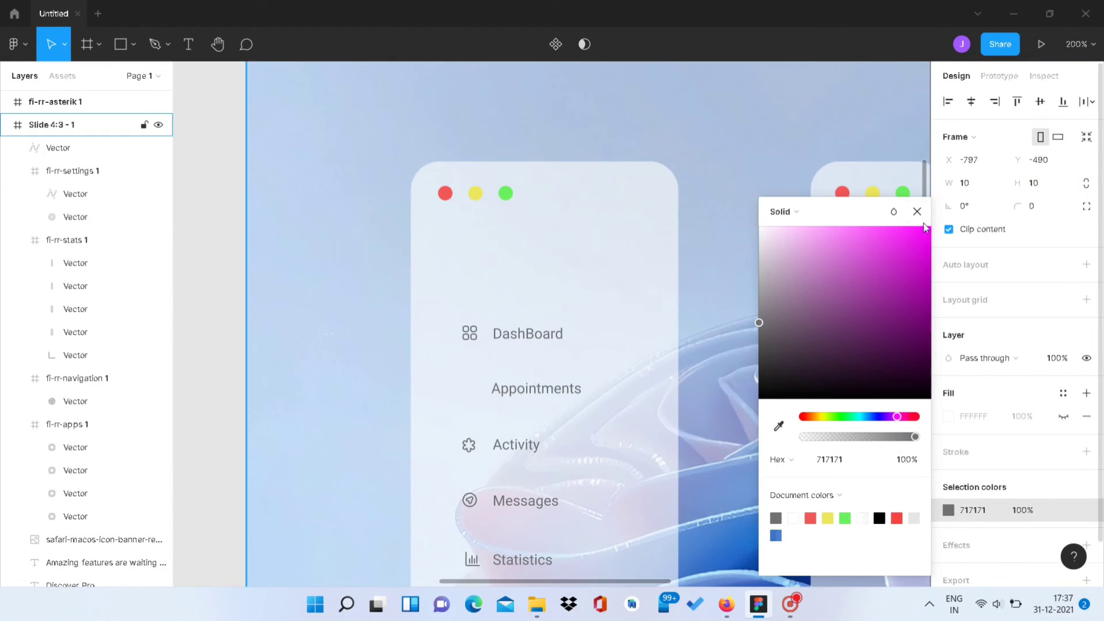
click(918, 211)
scroll(517, 287, up, 5)
scroll(403, 173, left, 10)
mouse_move(283, 98)
mouse_down()
mouse_move(902, 571)
mouse_move(837, 434)
mouse_up()
Duplicate the expanded panel's six menu icons onto the narrow icon-only panel.
click(460, 254)
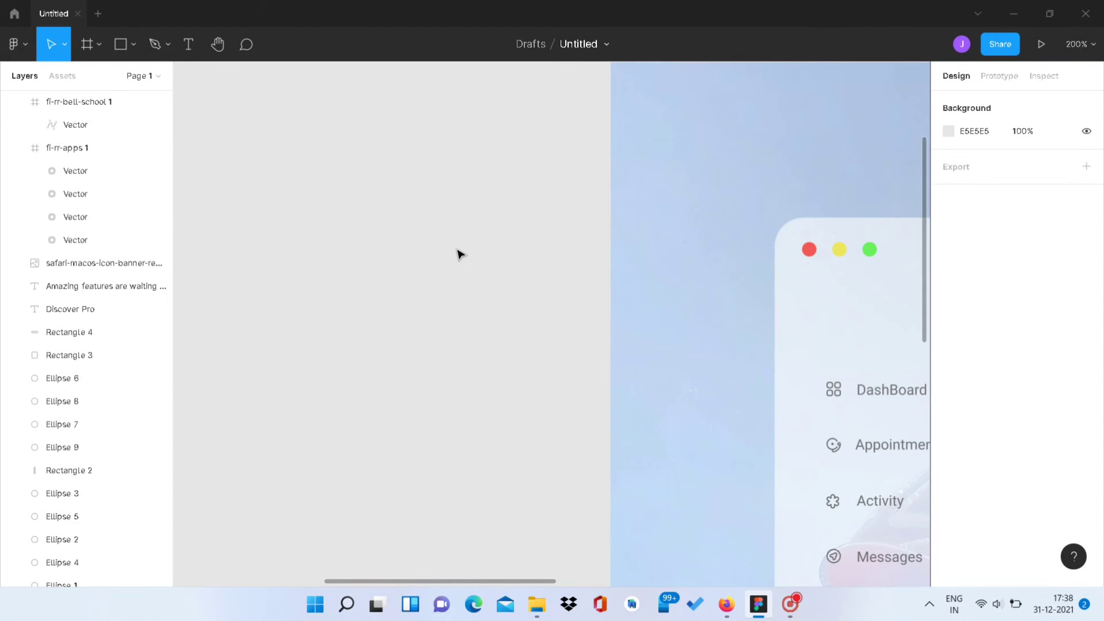
scroll(575, 276, right, 5)
scroll(926, 306, right, 2)
scroll(927, 446, down, 6)
scroll(855, 325, up, 4)
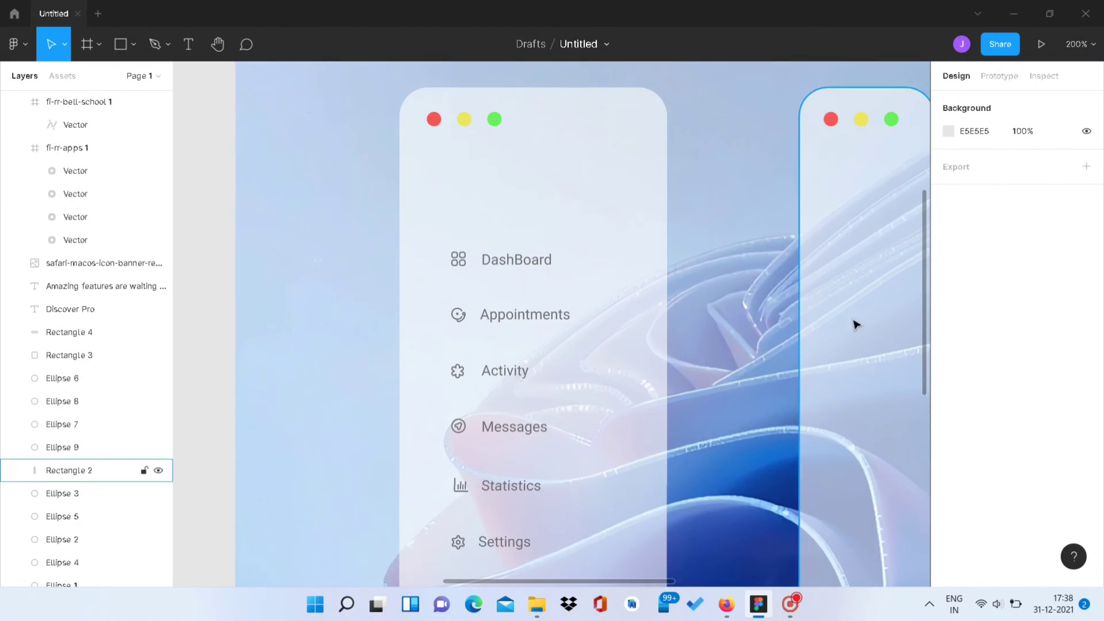
drag(466, 95, 452, 561)
key(ctrl+d)
mouse_move(461, 279)
mouse_down()
mouse_move(892, 279)
mouse_move(878, 279)
mouse_up()
Bring up the Place image file picker for another icon.
scroll(920, 274, down, 3)
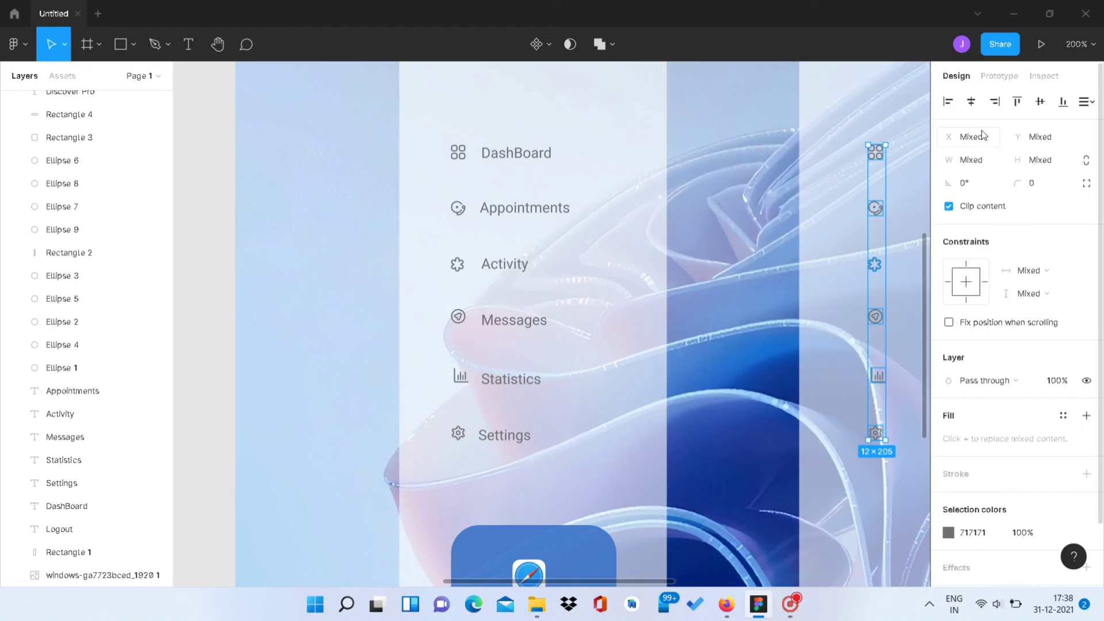
scroll(922, 388, down, 5)
click(207, 219)
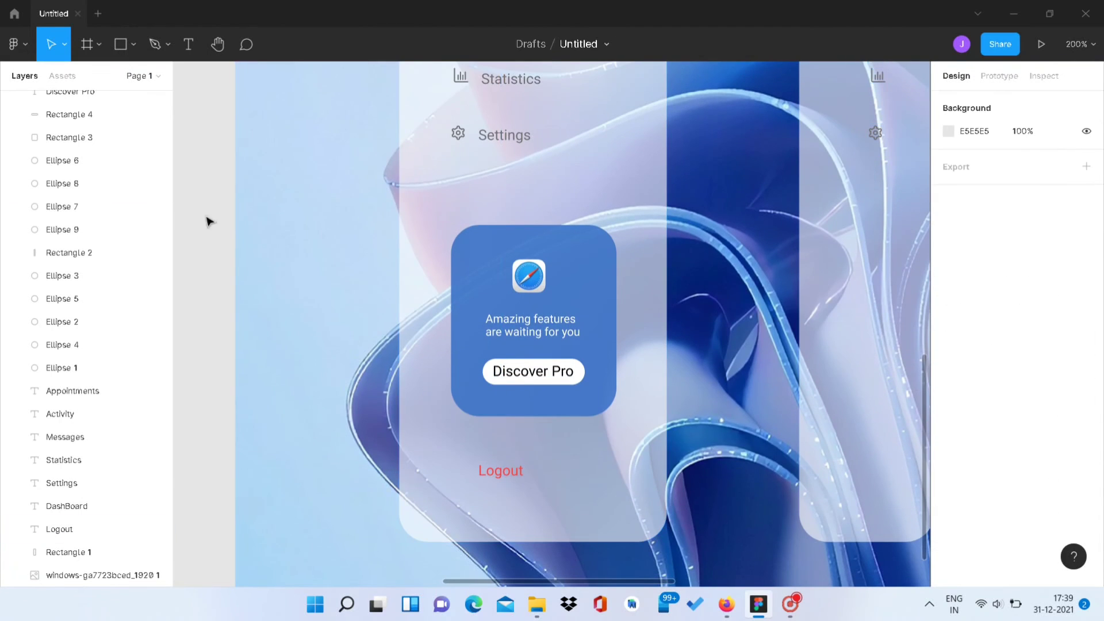
click(13, 44)
click(217, 174)
scroll(246, 161, down, 2)
Import the fi-rr-user-remove icon into the design.
scroll(276, 153, down, 15)
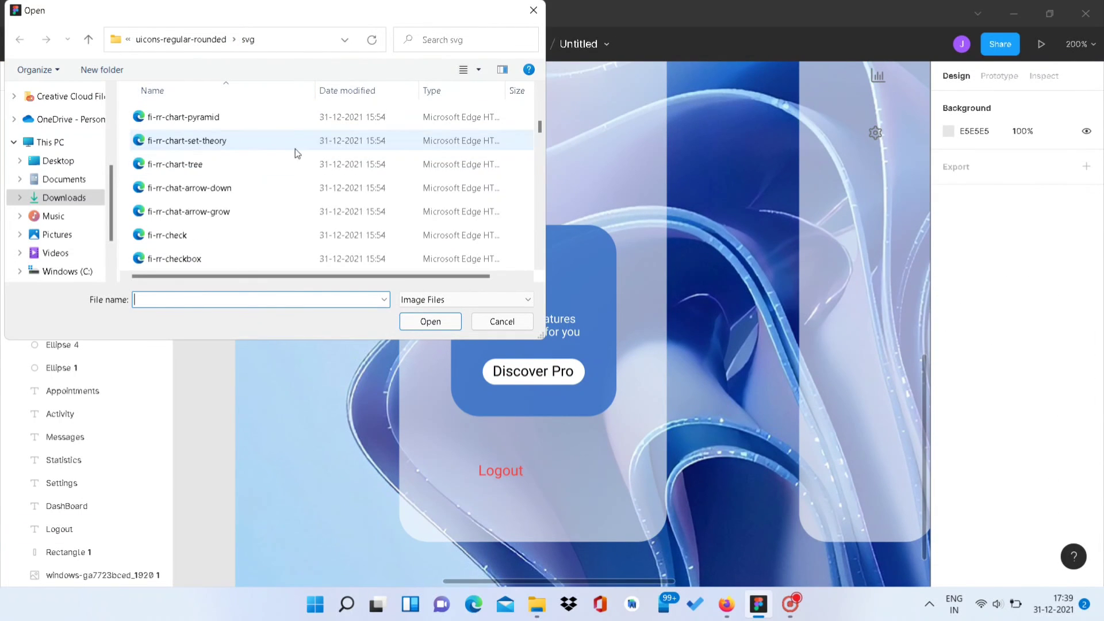
drag(540, 115, 529, 258)
scroll(345, 190, up, 4)
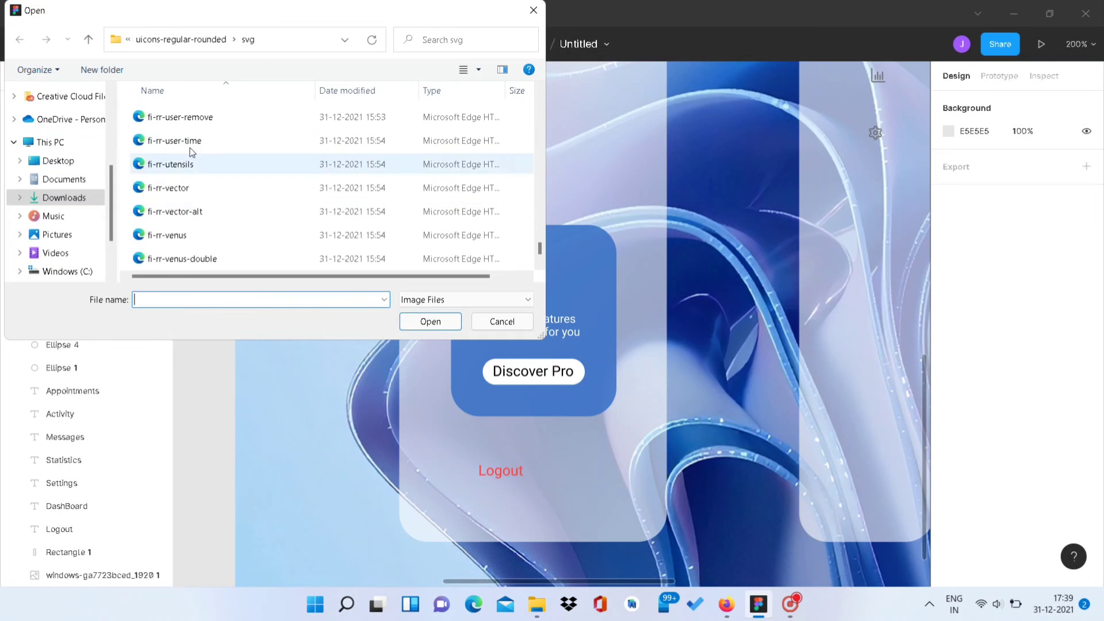
double_click(173, 118)
Colour the user-remove icon red, hex F94343.
click(216, 172)
click(949, 510)
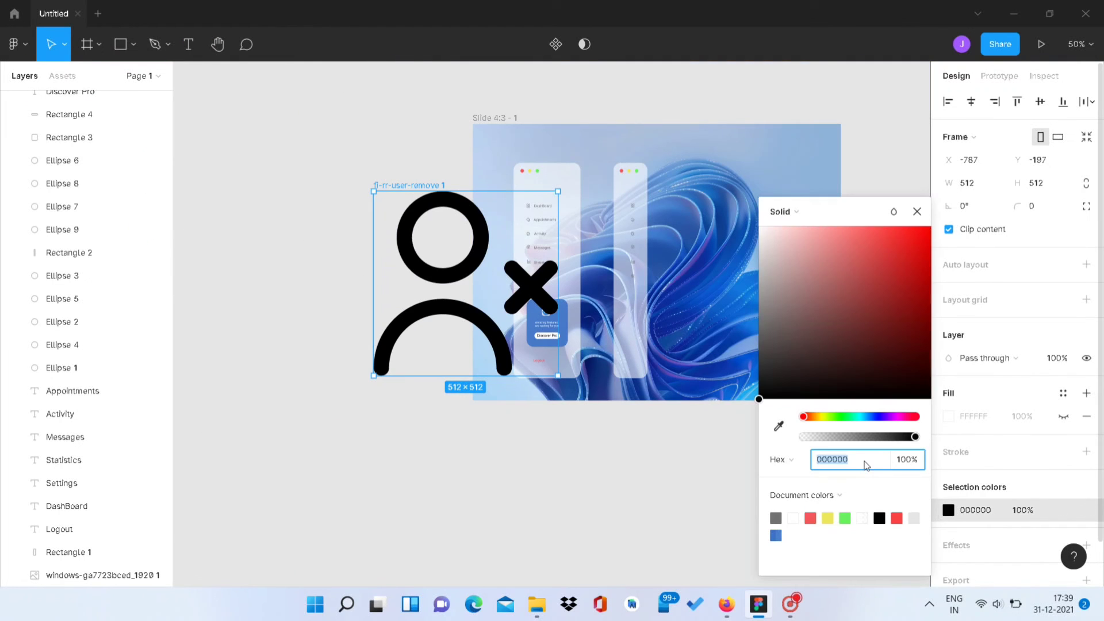
text(171)
key(Return)
click(539, 360)
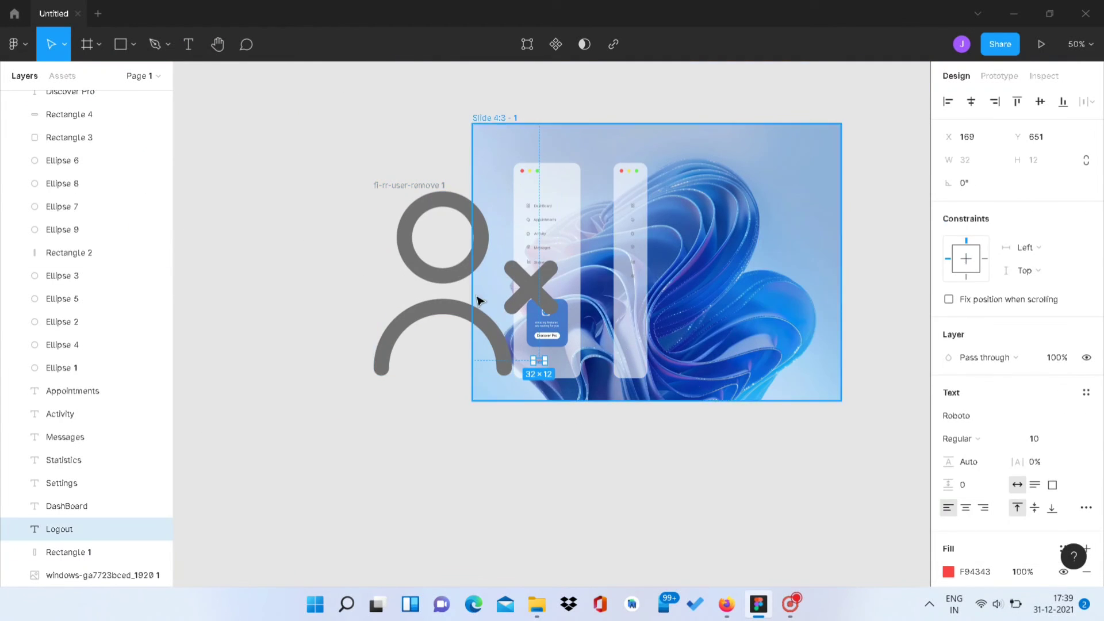
click(460, 291)
text(4343)
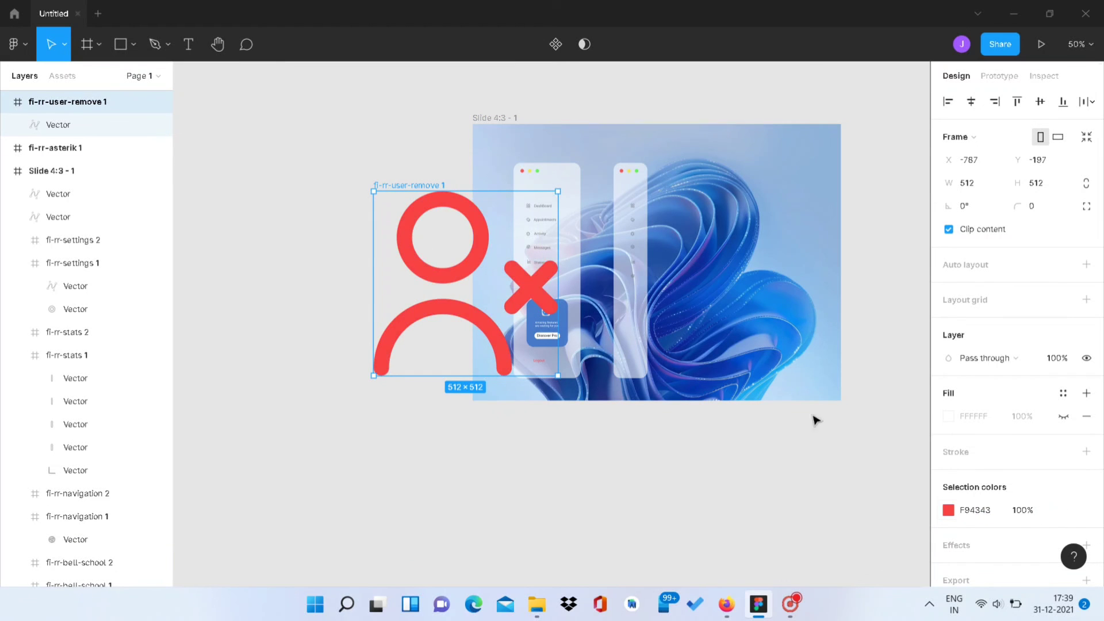
Resize the icon to 10×10 and align it beside Logout on the expanded panel.
click(969, 183)
text(10)
click(1038, 183)
text(10)
key(Return)
drag(375, 195, 526, 361)
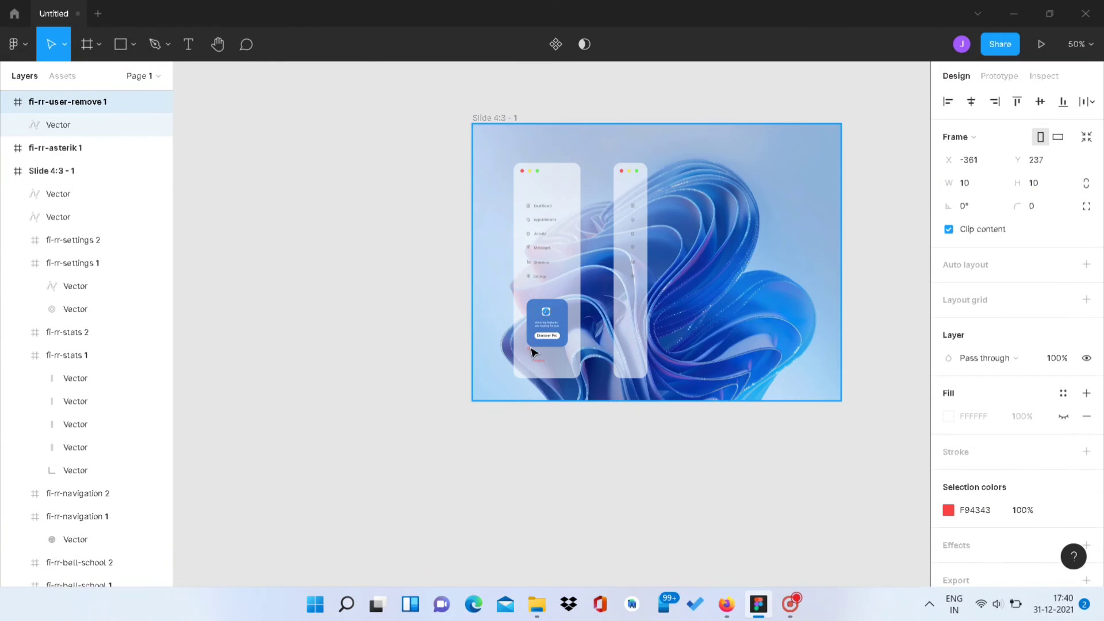
scroll(558, 348, up, 5)
key(Up)
key(Up)
key(Up)
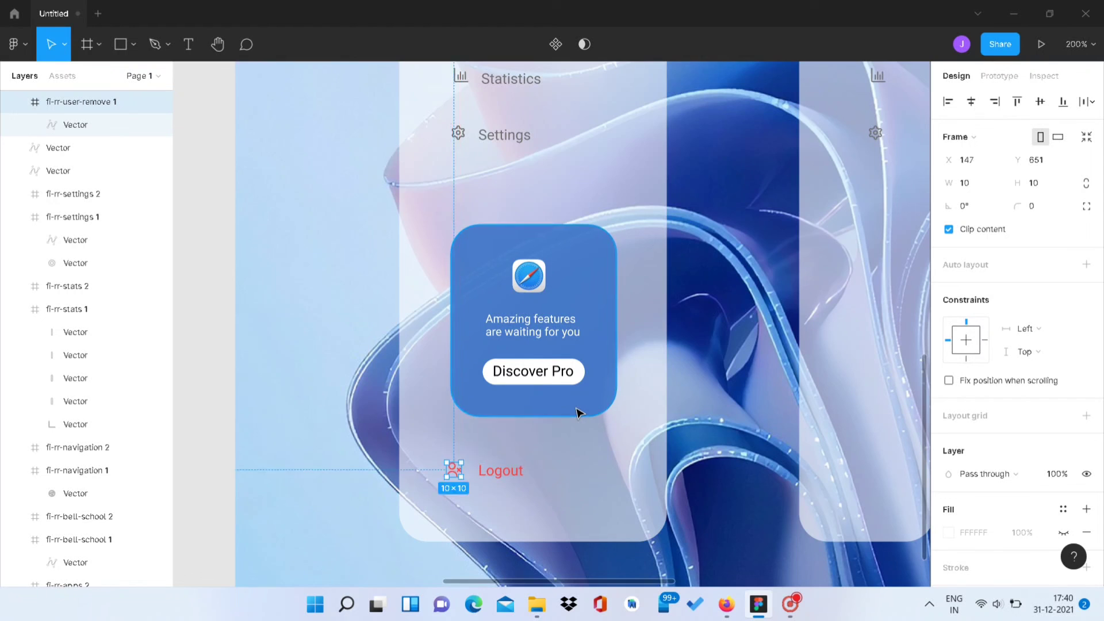
key(Right)
key(Right)
key(Right)
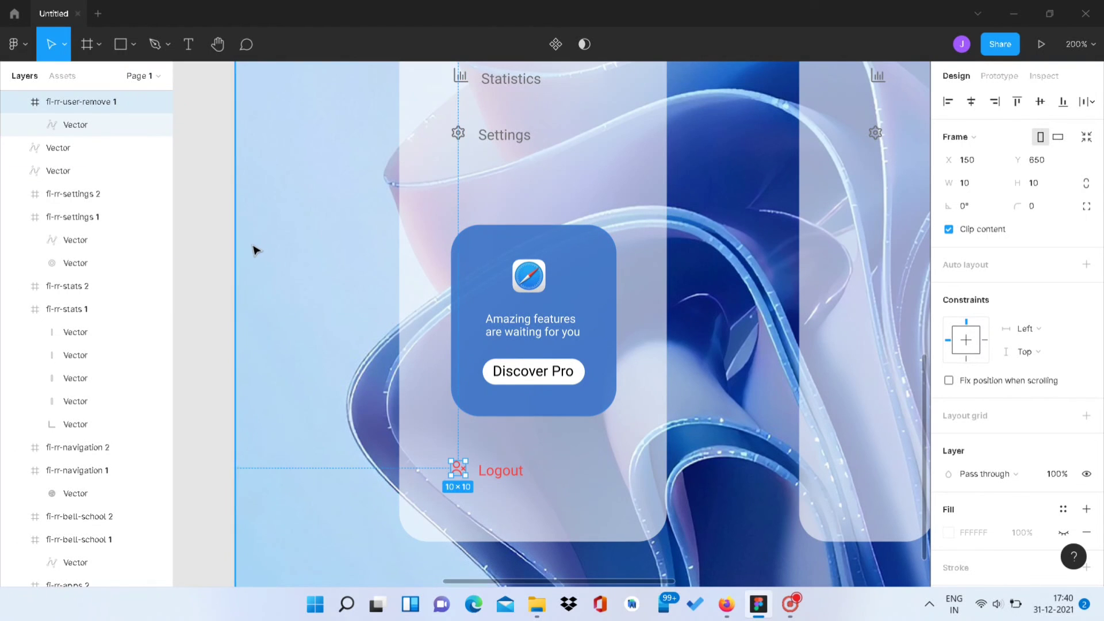
Duplicate the icon and place the copy at the narrow panel's Logout position.
key(ctrl+d)
mouse_move(458, 469)
mouse_down()
mouse_move(900, 476)
mouse_move(890, 483)
mouse_up()
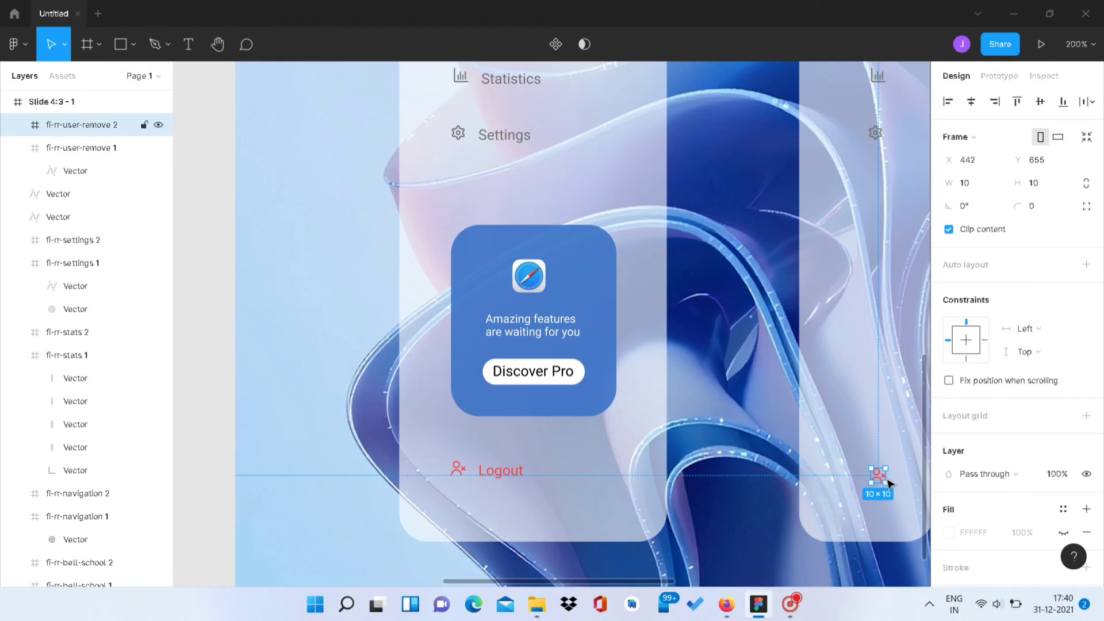
key(Up)
key(Up)
key(Up)
key(shift+0)
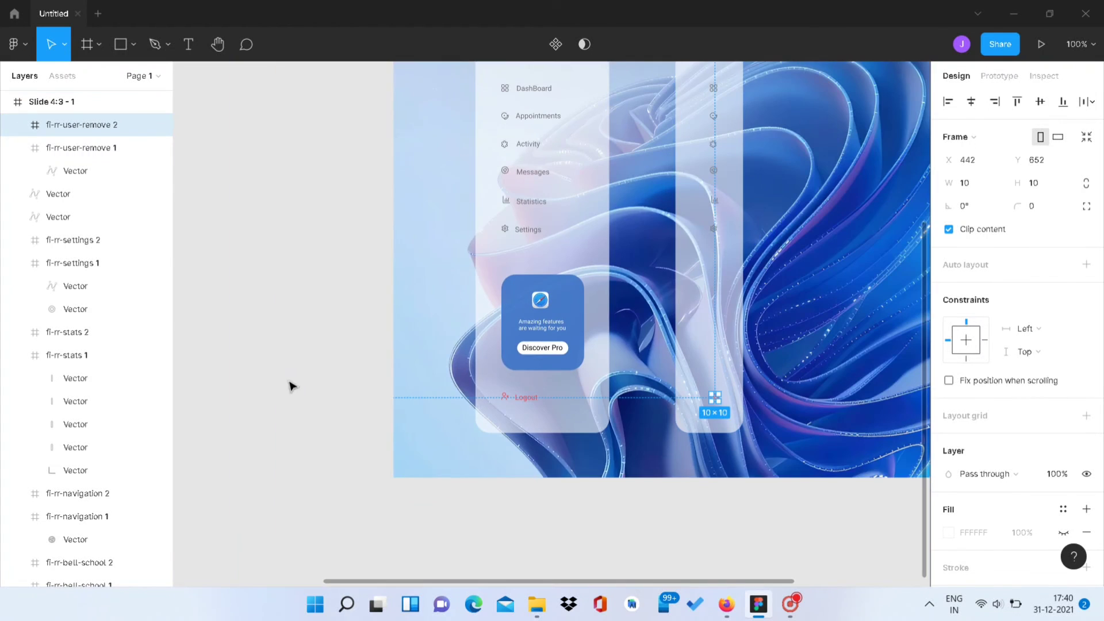
click(978, 183)
text(12)
key(Left)
key(Left)
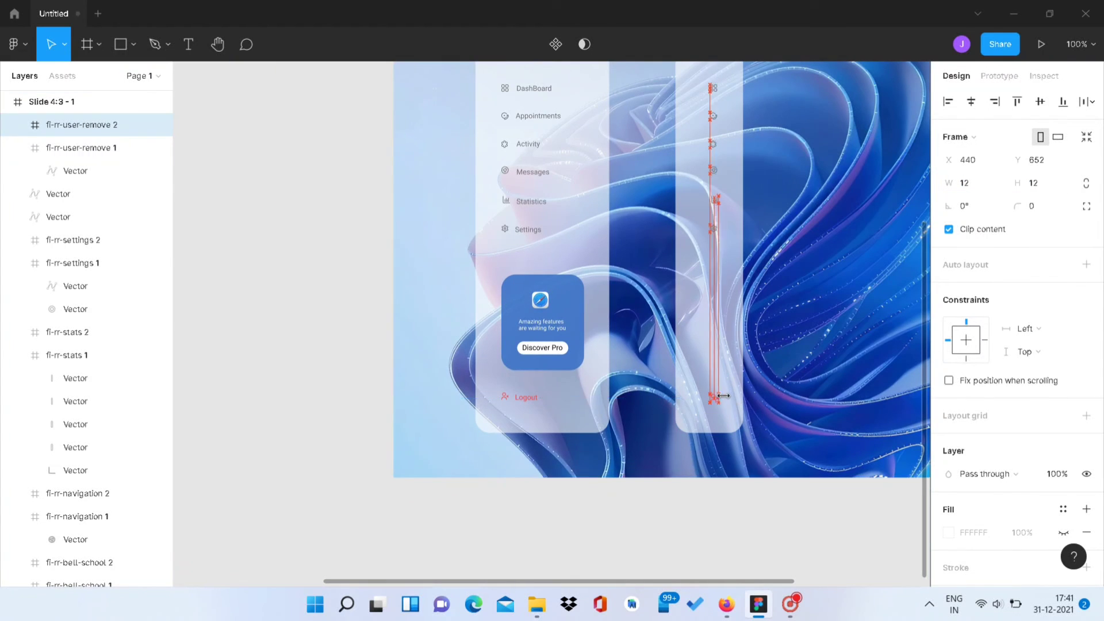
key(Escape)
Tint the expanded panel's DashBoard label and icon blue 3C74C7.
scroll(633, 345, up, 5)
click(533, 226)
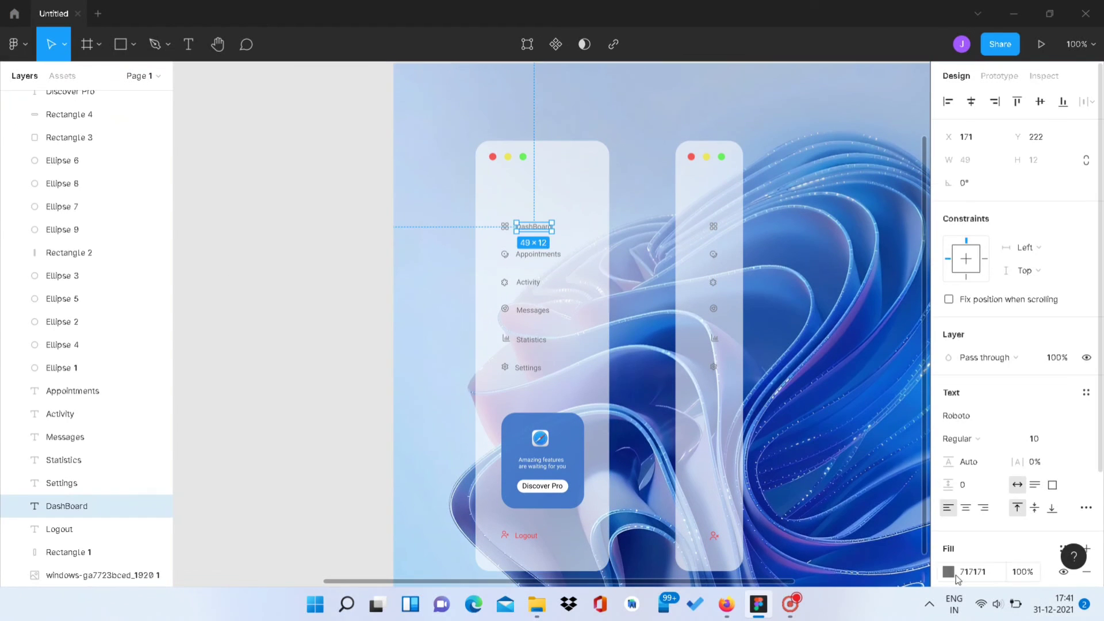
click(948, 571)
click(505, 226)
scroll(1012, 345, down, 3)
click(949, 463)
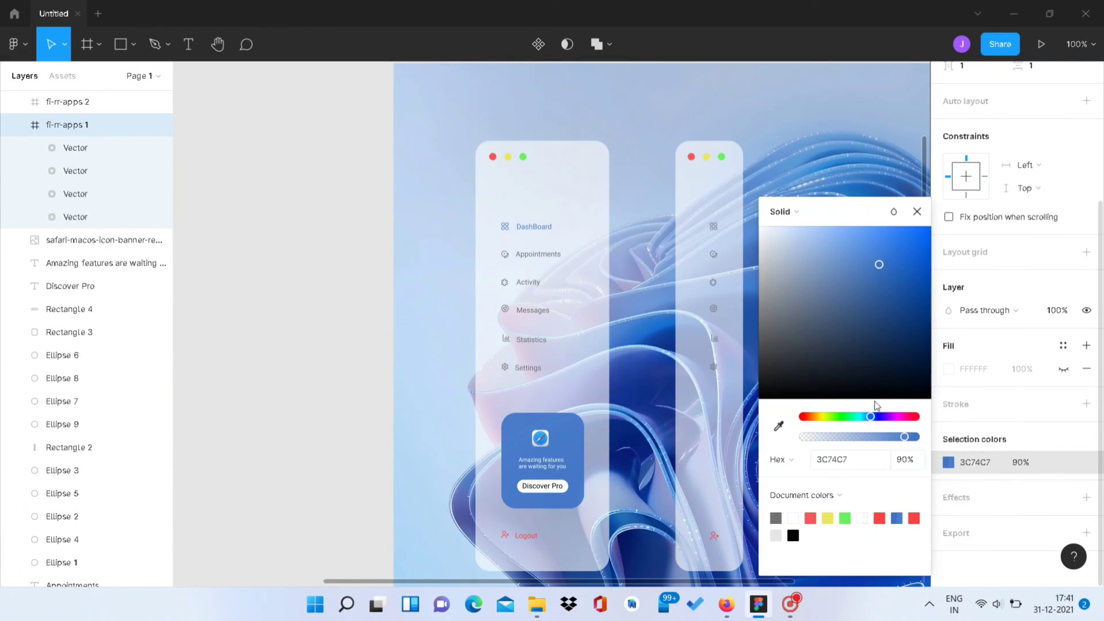
key(Escape)
Apply the same 3C74C7 blue to the narrow panel's DashBoard icon.
click(714, 226)
click(948, 463)
key(ctrl+v)
key(Escape)
scroll(208, 162, right, 4)
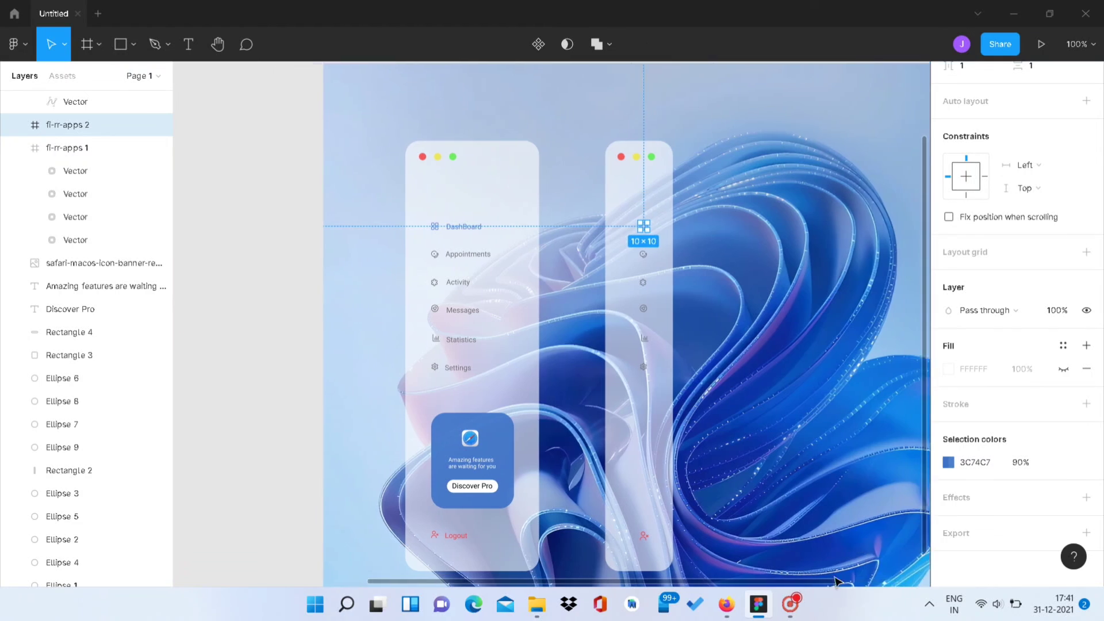